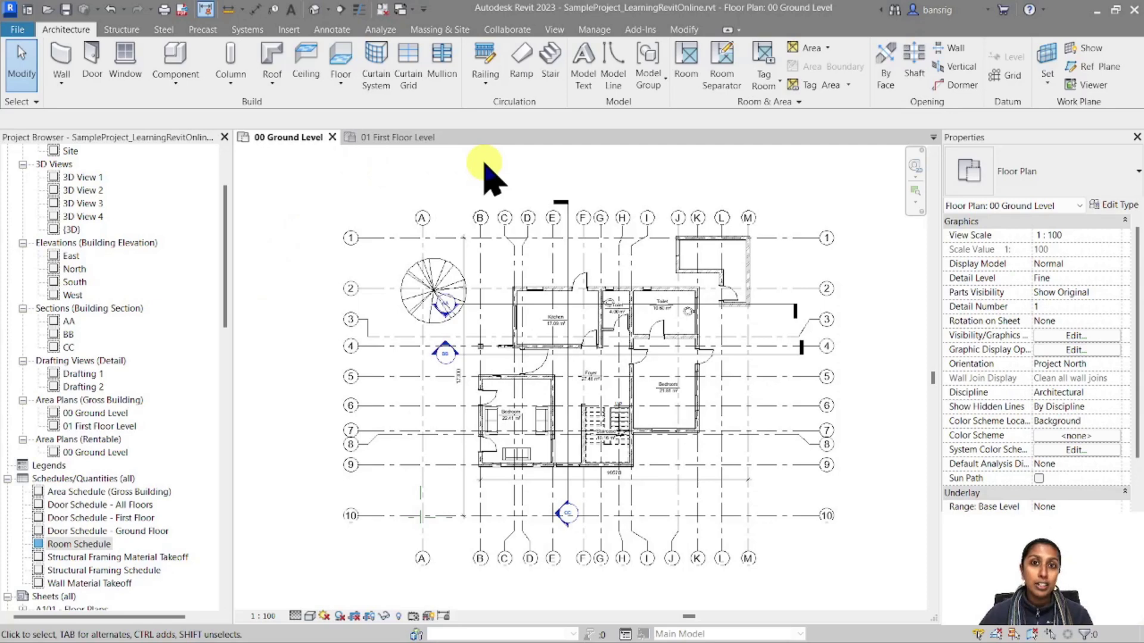
# - Apply the Rooms 'Name' colour scheme to the ground-floor plan so each room type gets its own fill
pyautogui.scroll(3, 653, 438)
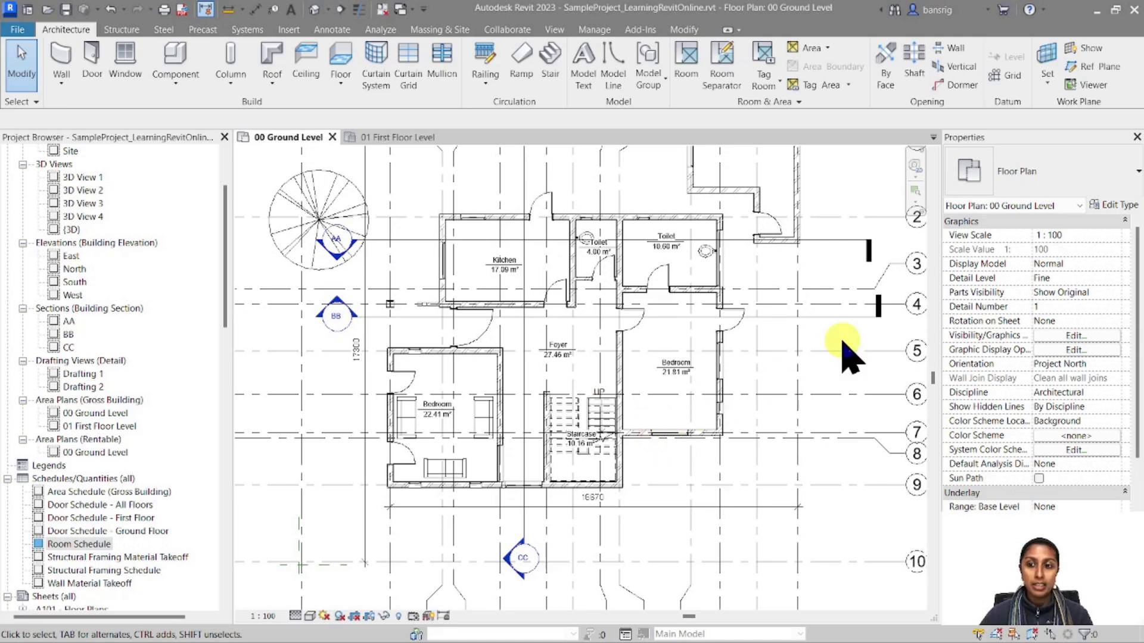
pyautogui.scroll(-1, 1019, 271)
pyautogui.scroll(-1, 1020, 274)
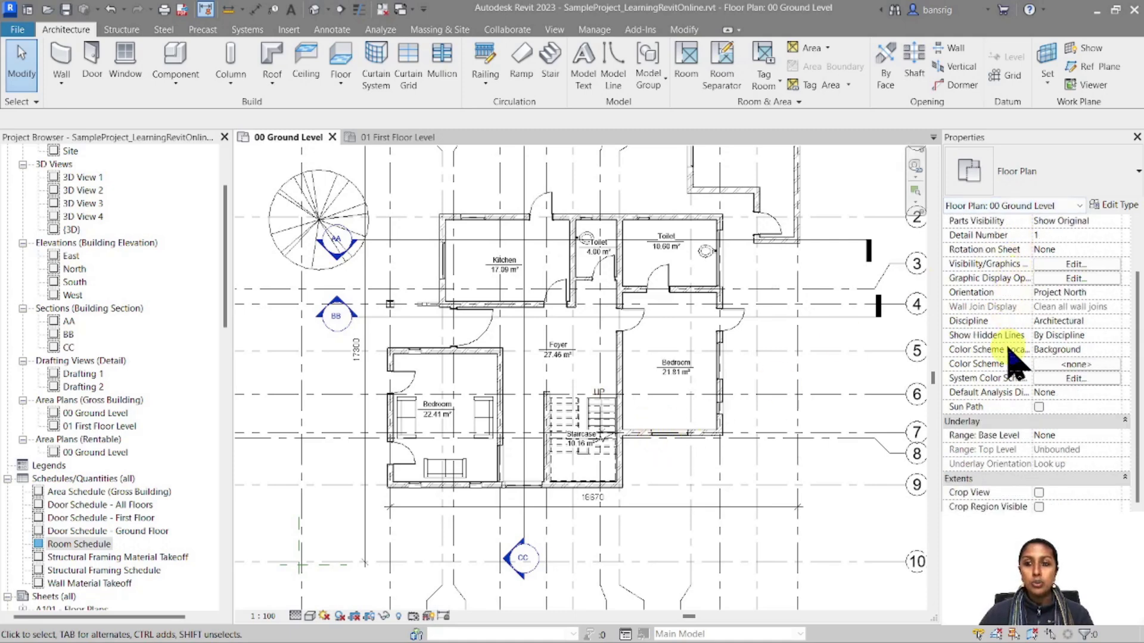
pyautogui.click(1072, 364)
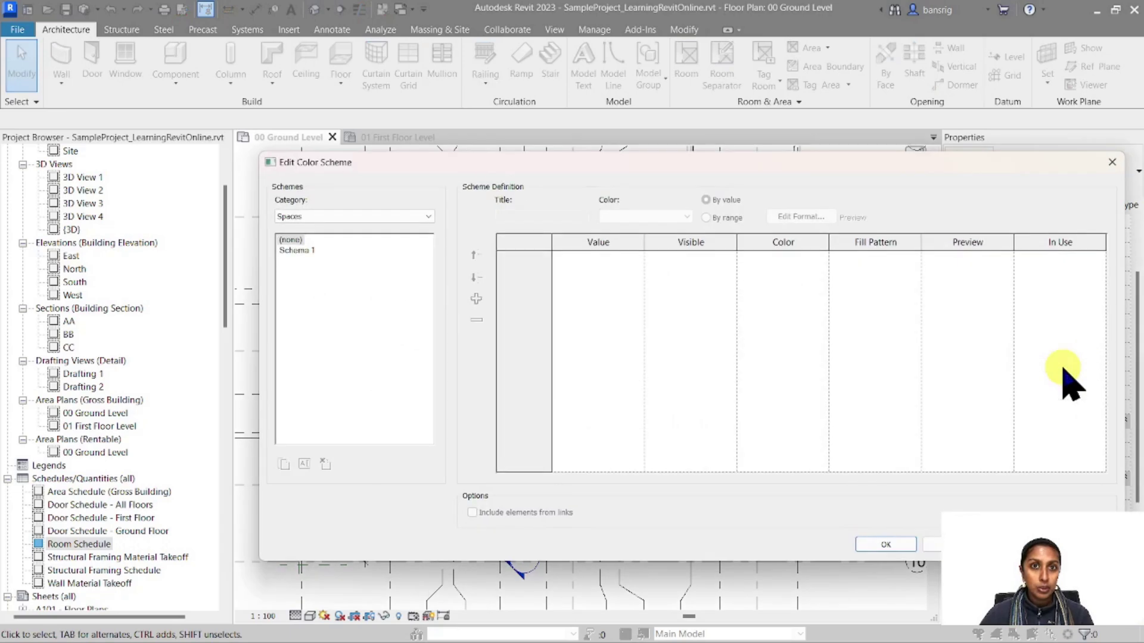
pyautogui.click(321, 217)
pyautogui.click(315, 239)
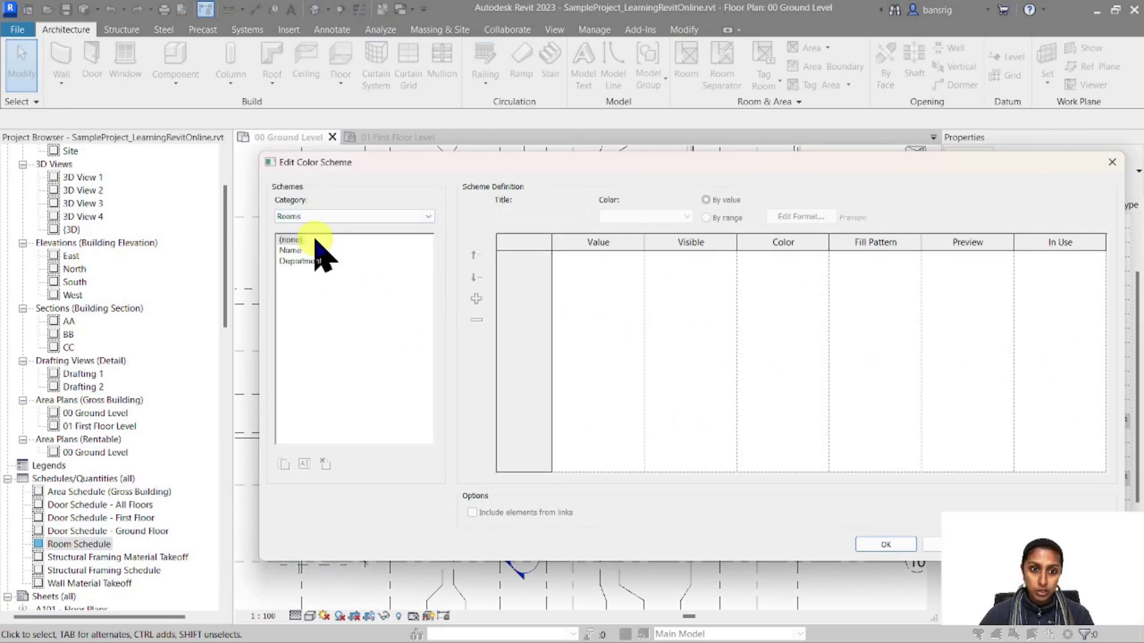
pyautogui.click(290, 241)
pyautogui.click(291, 250)
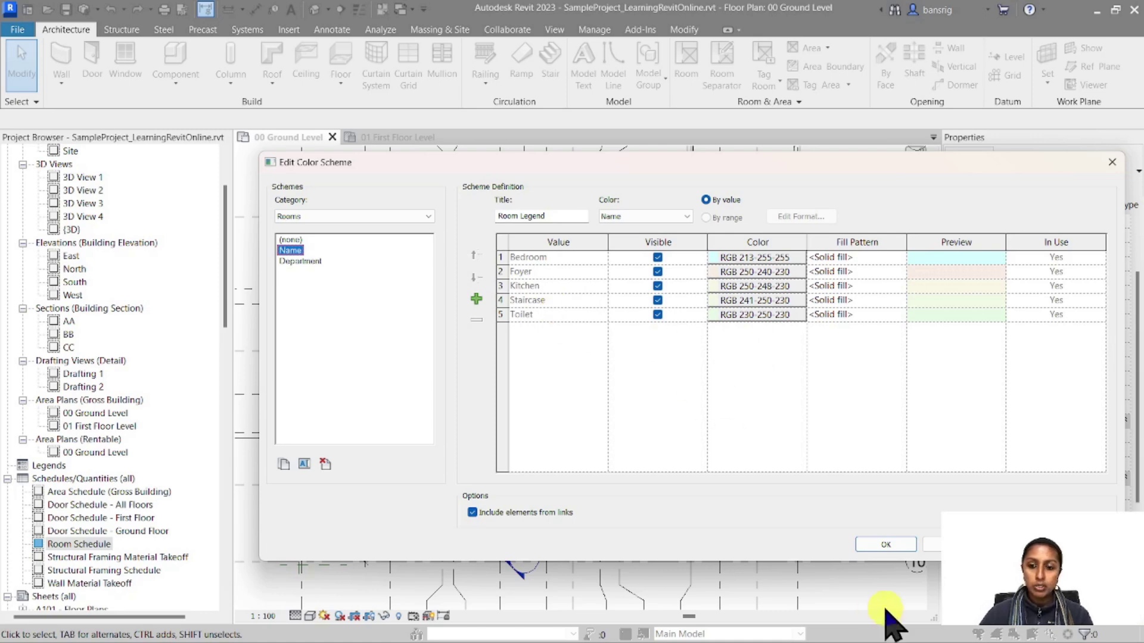
pyautogui.click(886, 545)
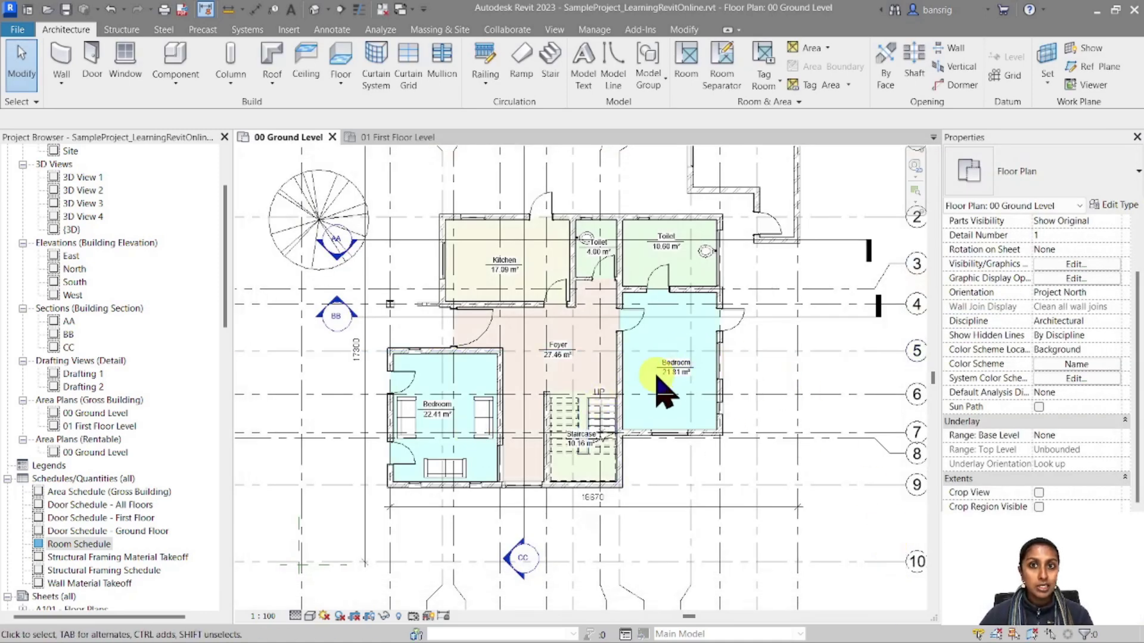
# - Inspect the colour-filled plan, including the toilets, then bring up the Annotate tools
pyautogui.scroll(2, 664, 390)
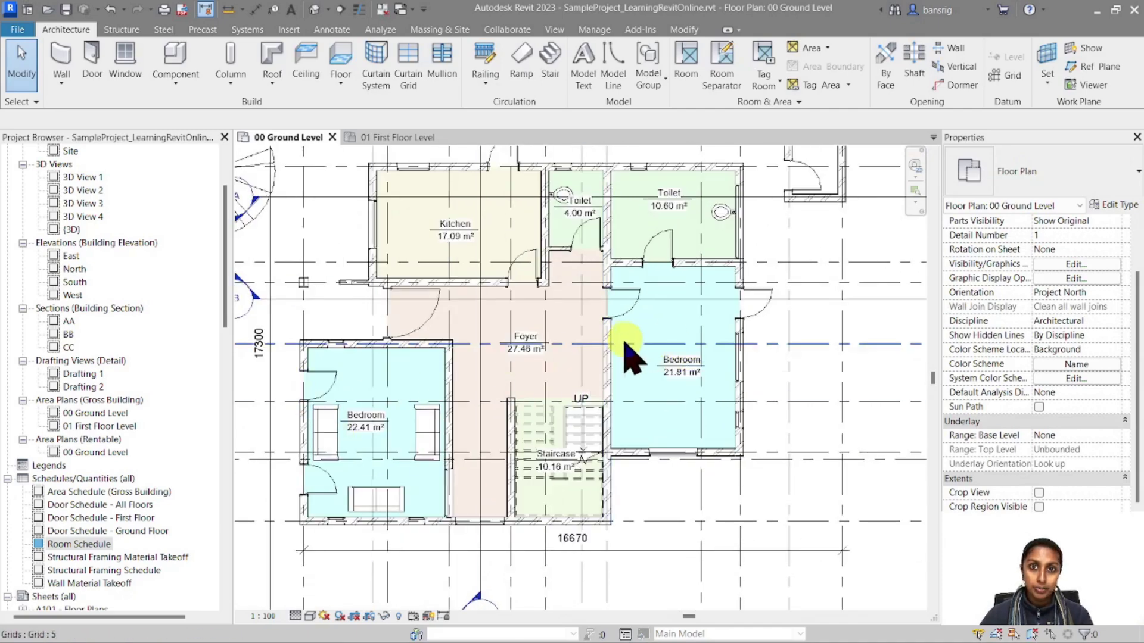
pyautogui.moveTo(625, 344); pyautogui.dragTo(638, 429, button='middle')
pyautogui.scroll(3, 676, 324)
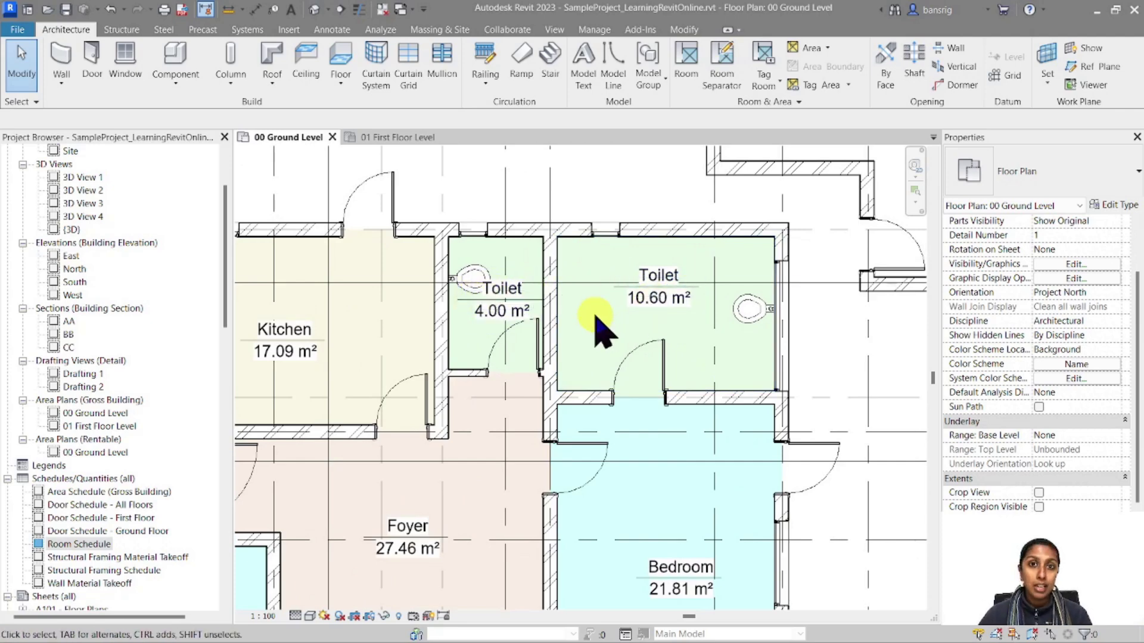
pyautogui.scroll(-5, 600, 323)
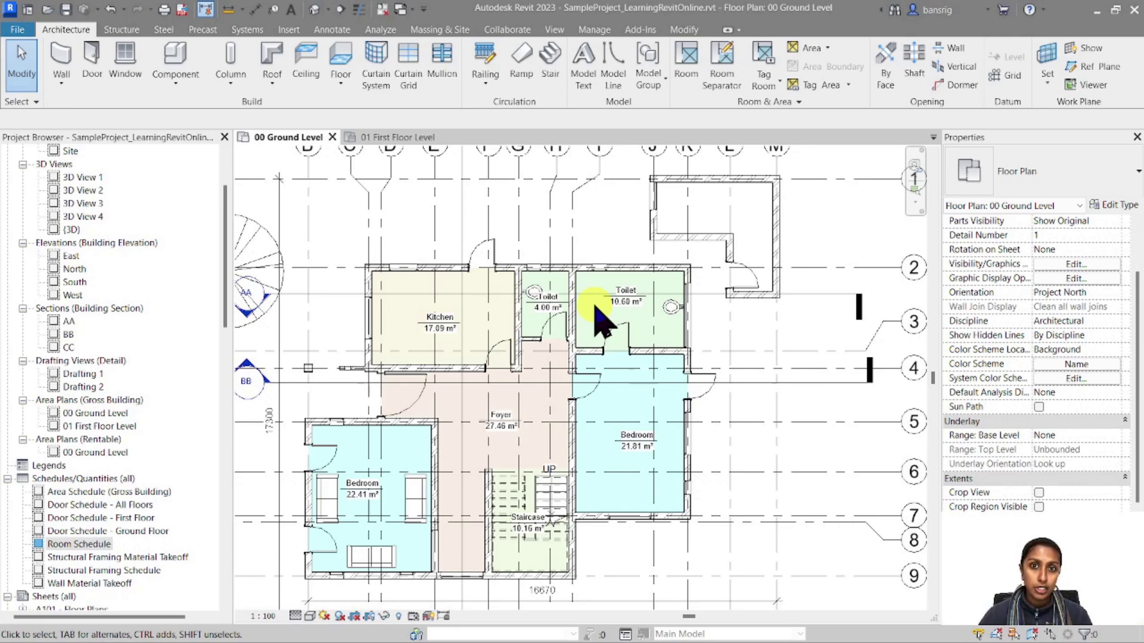
pyautogui.click(332, 29)
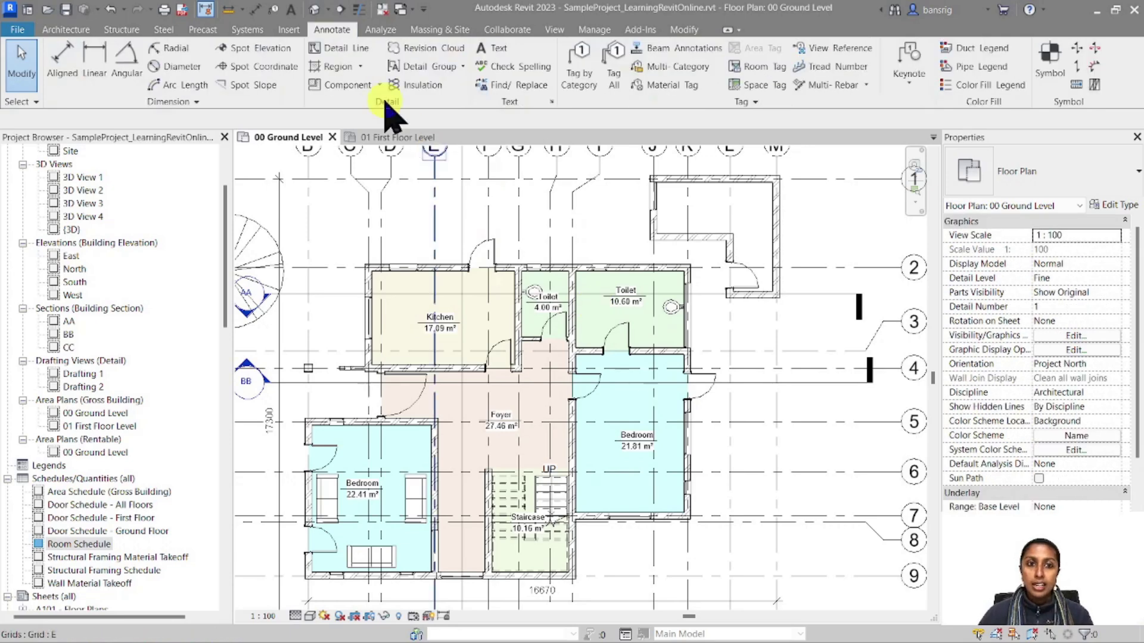
# - Place the Room Legend keying Bedroom, Foyer, Kitchen, Staircase and Toilet right of the plan
pyautogui.click(983, 85)
pyautogui.scroll(-3, 545, 324)
pyautogui.scroll(-1, 545, 323)
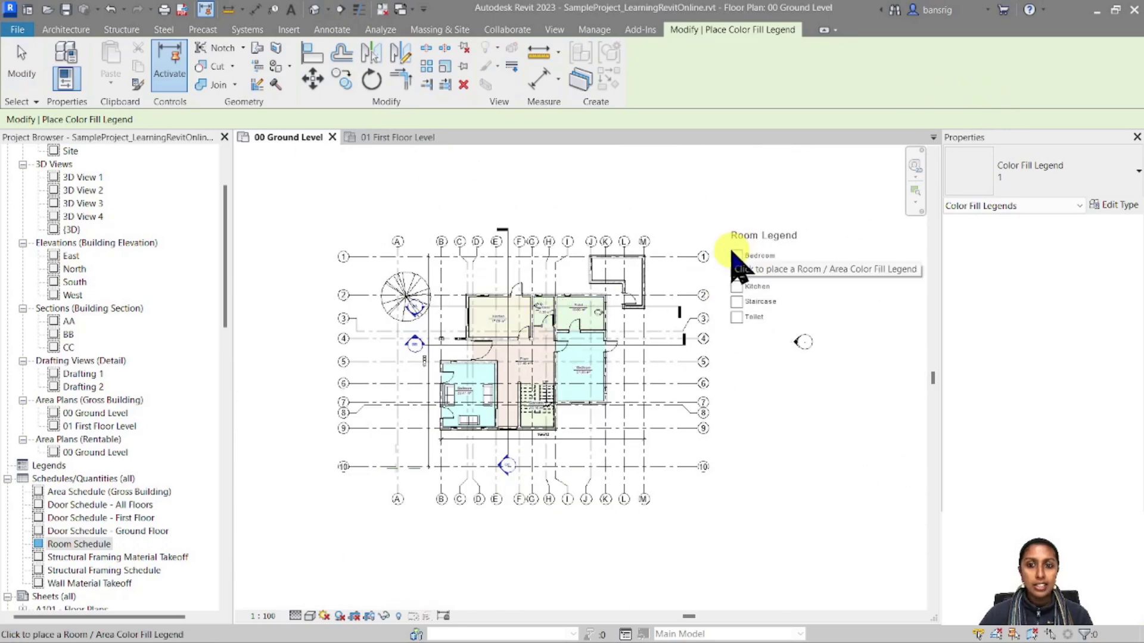
pyautogui.click(733, 270)
pyautogui.click(23, 71)
pyautogui.scroll(4, 575, 268)
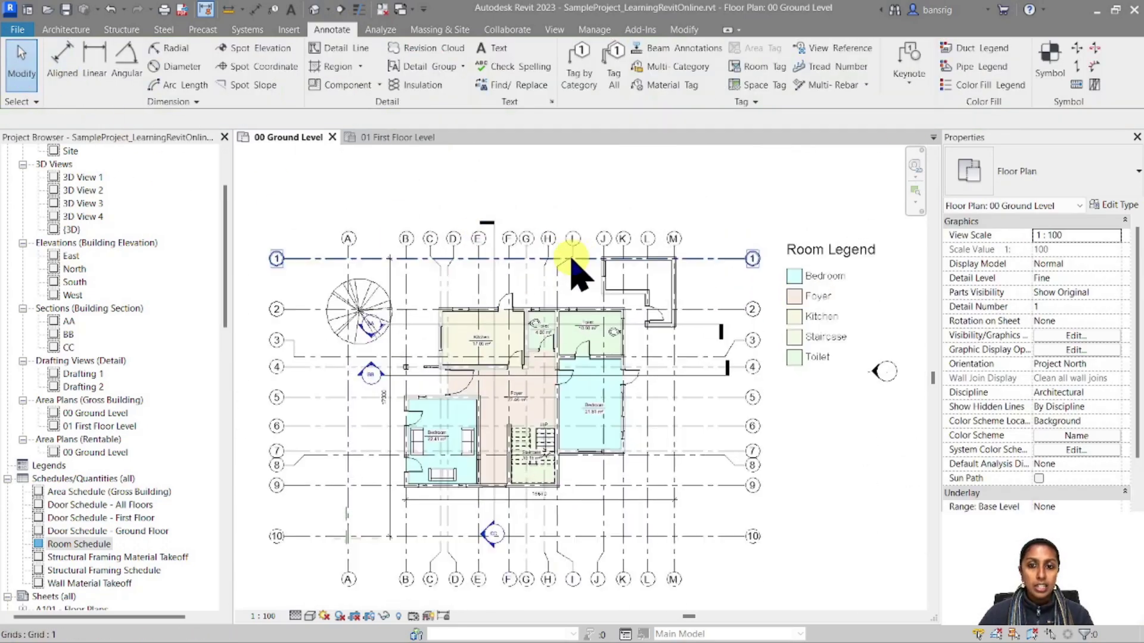
pyautogui.moveTo(684, 396); pyautogui.dragTo(607, 350, button='middle')
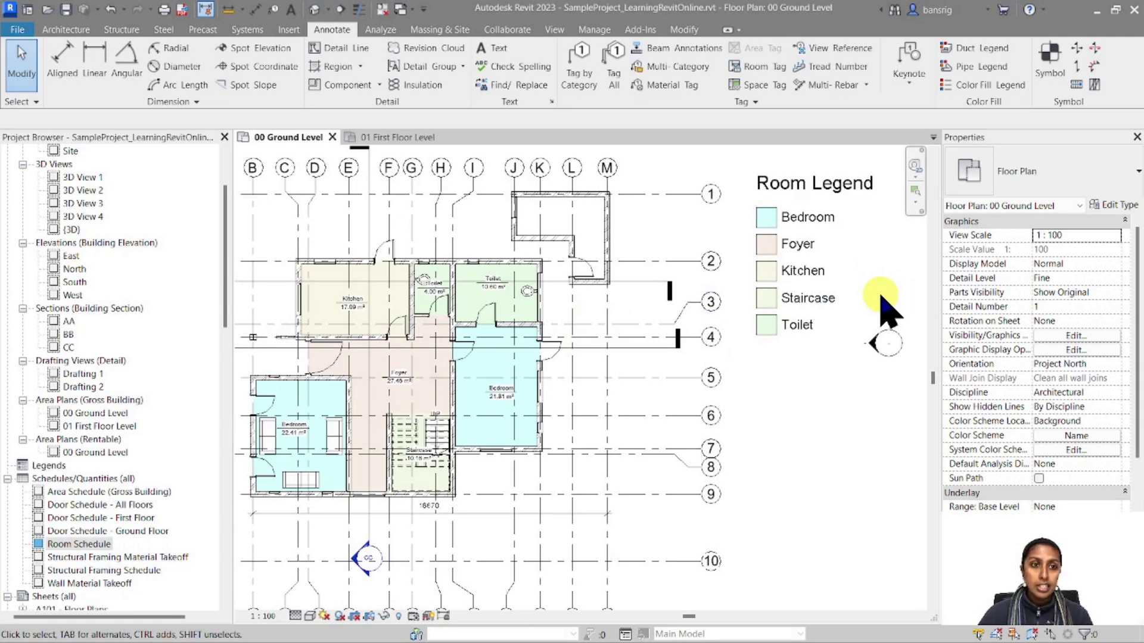
# - Create a room in the L-shaped space with upper limit 01 First Floor Level and offset 0
pyautogui.click(65, 29)
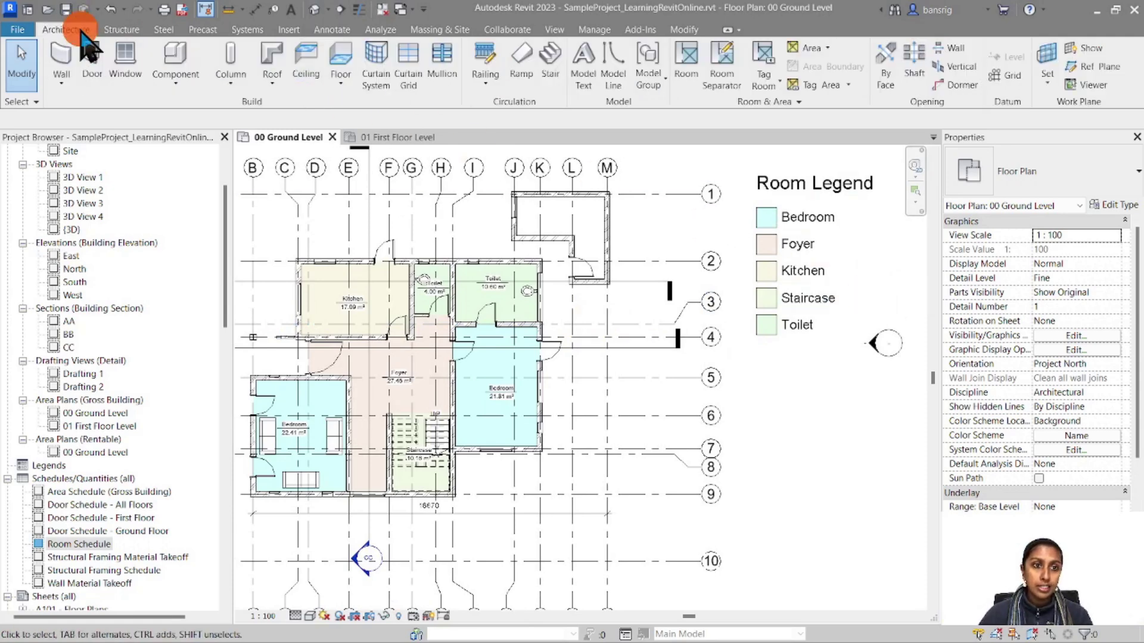
pyautogui.click(687, 67)
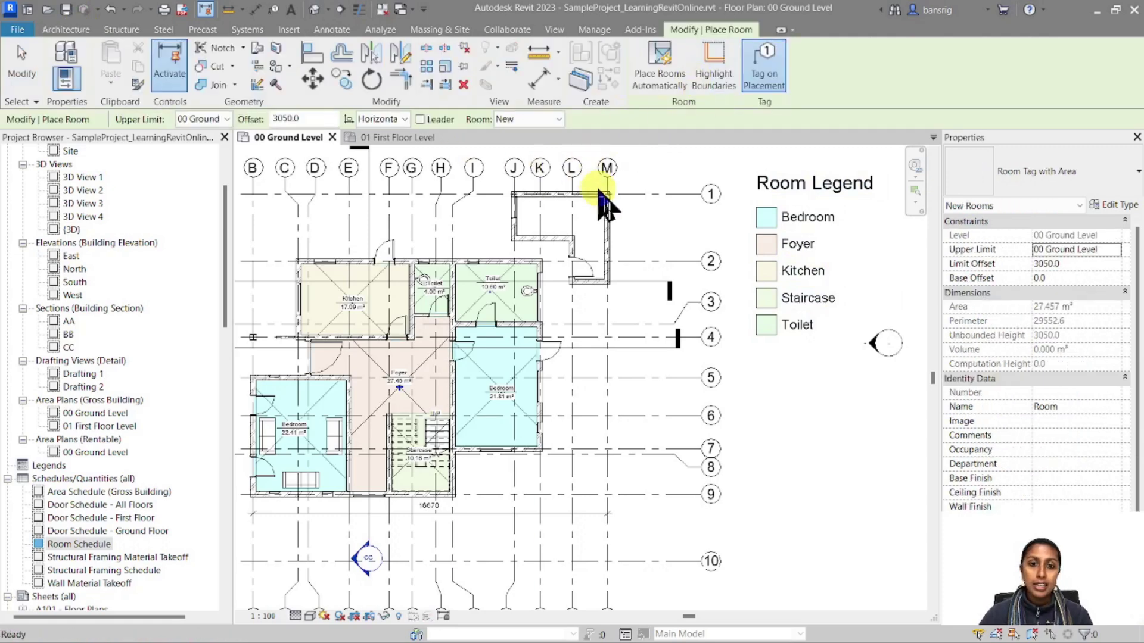
pyautogui.scroll(3, 586, 229)
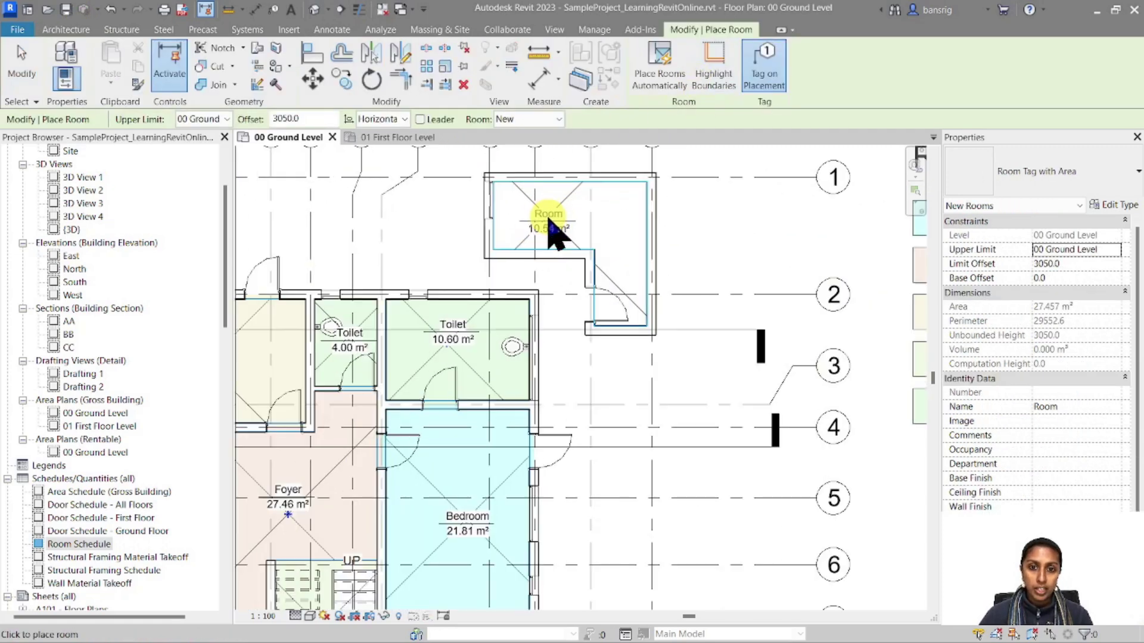
pyautogui.click(226, 118)
pyautogui.click(222, 146)
pyautogui.doubleClick(280, 118)
pyautogui.write('0')
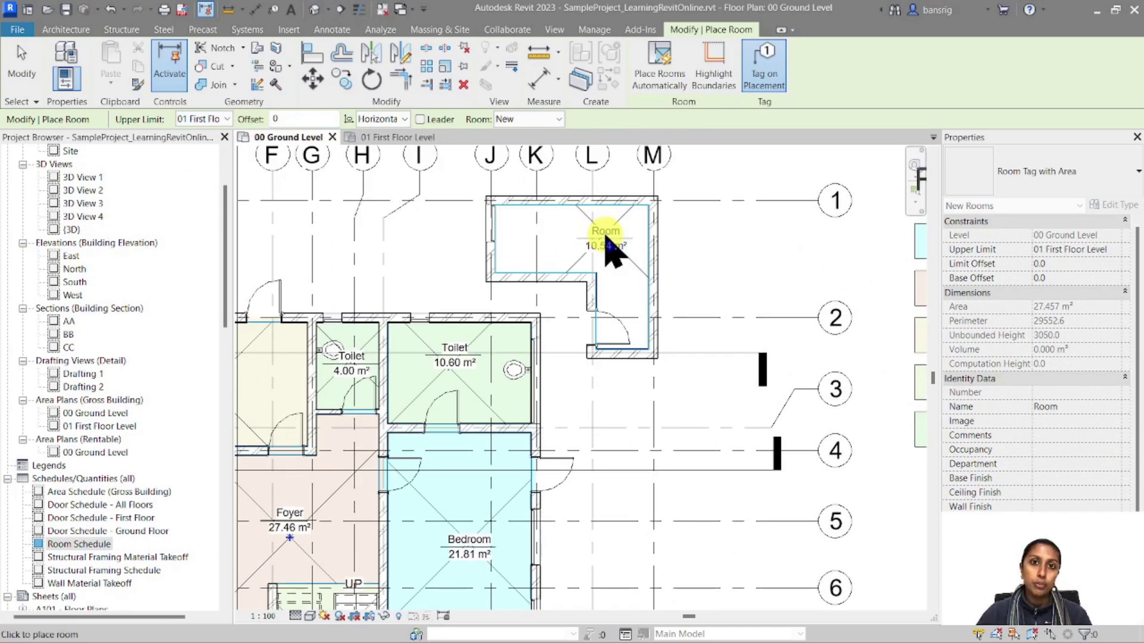
pyautogui.scroll(3, 608, 249)
pyautogui.click(573, 236)
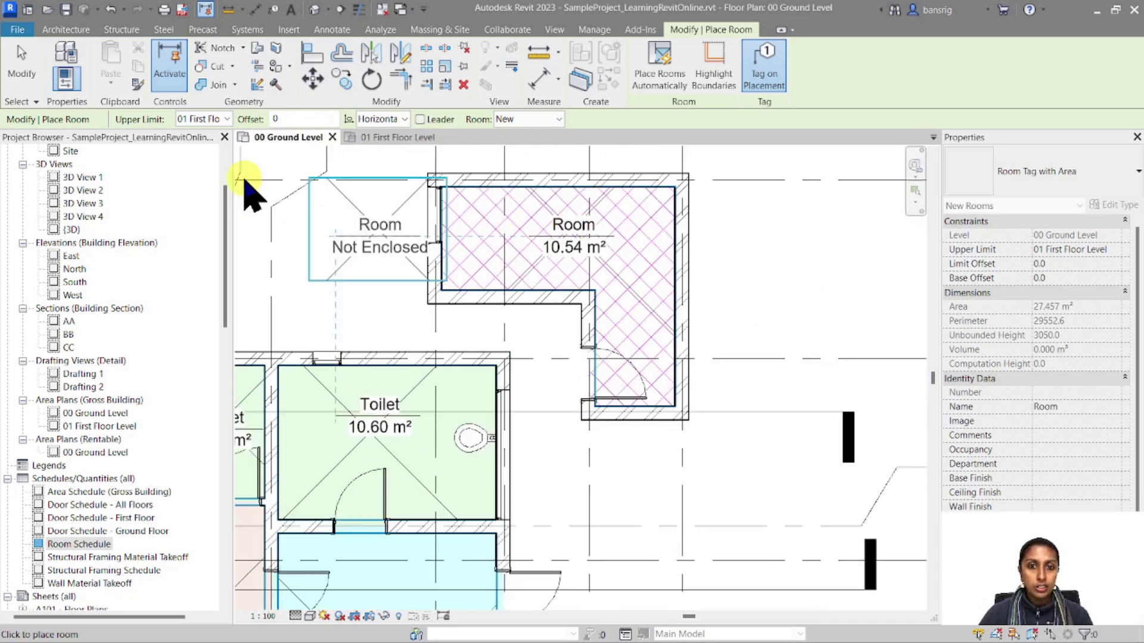
# - Rename the new room's tag to 'Store'
pyautogui.click(22, 62)
pyautogui.click(561, 224)
pyautogui.click(567, 225)
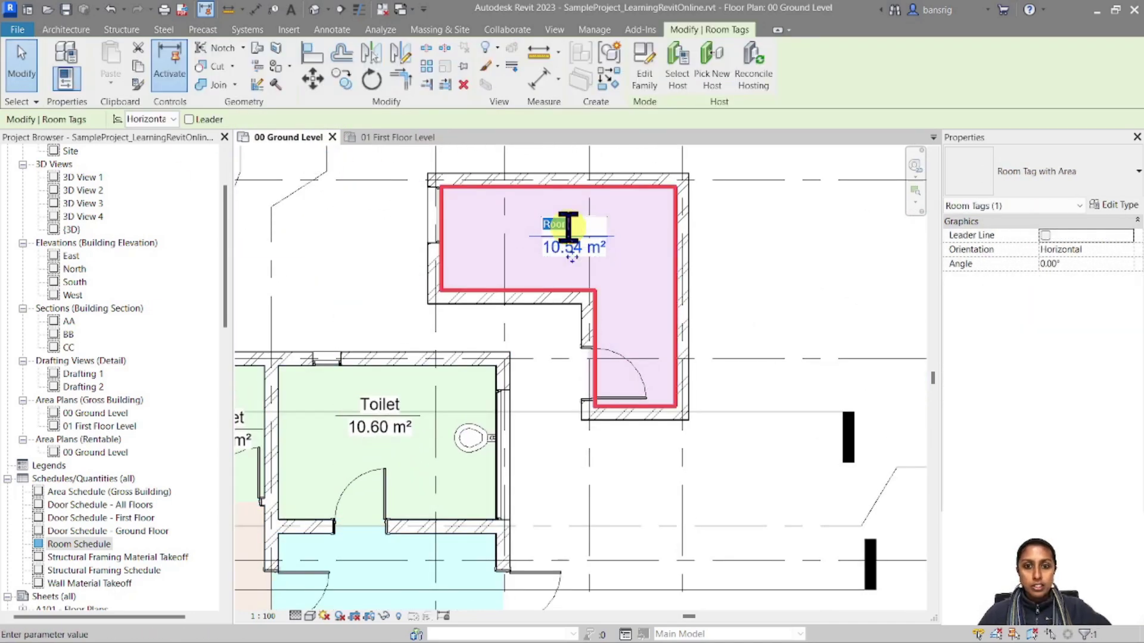
pyautogui.write('Store')
pyautogui.press('Return')
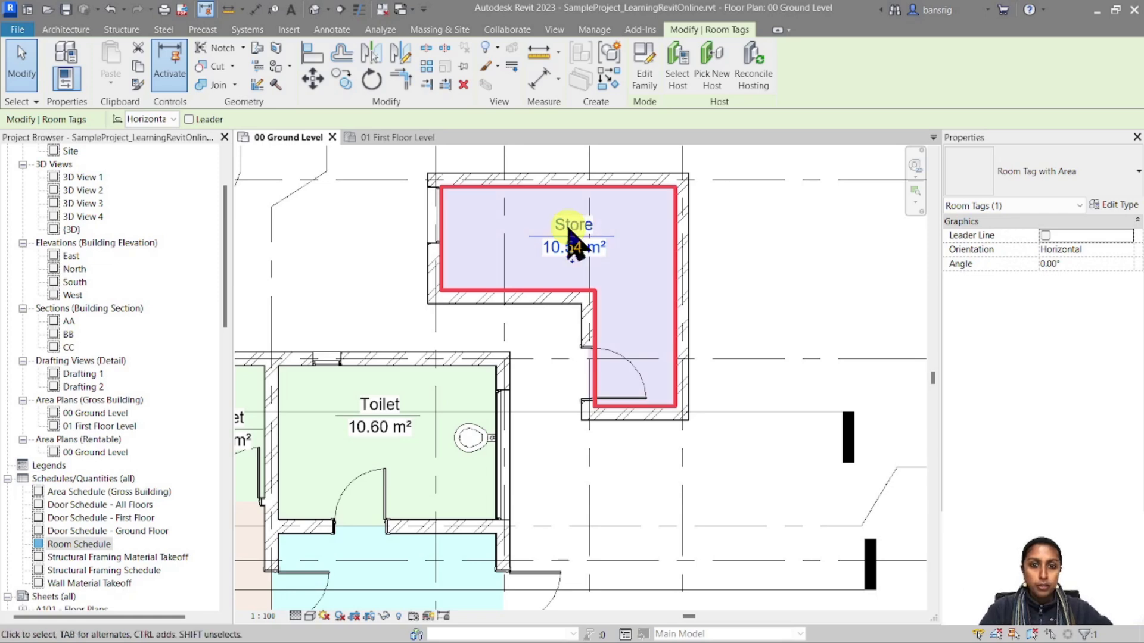
pyautogui.scroll(-5, 573, 238)
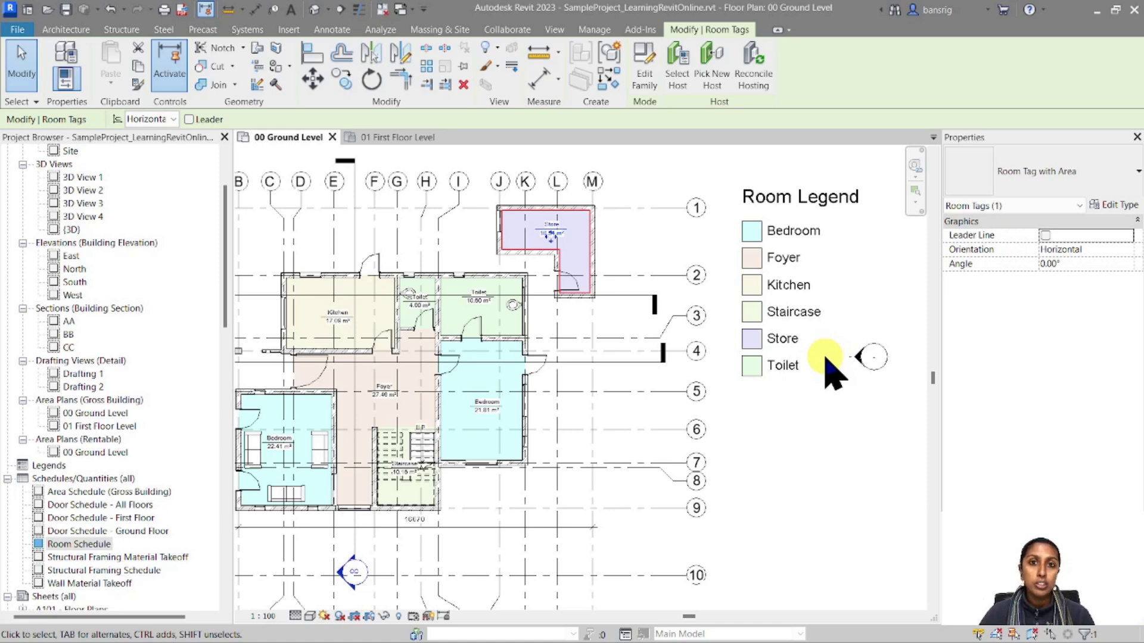
# - Select the Room Legend and view its colour scheme, closing it without changes
pyautogui.click(798, 503)
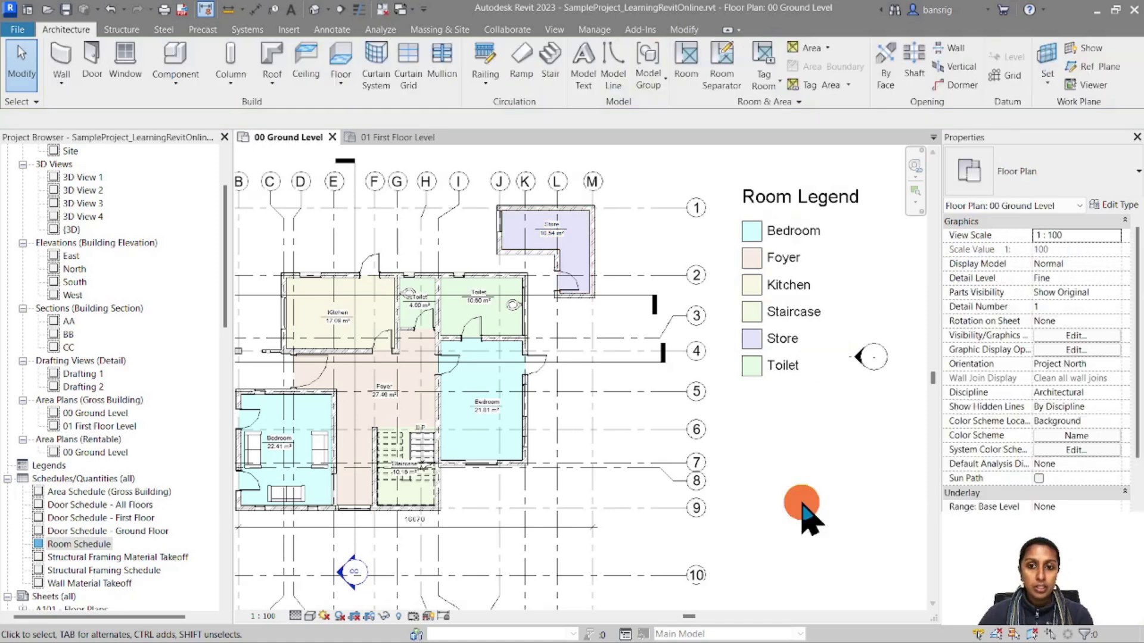
pyautogui.click(780, 308)
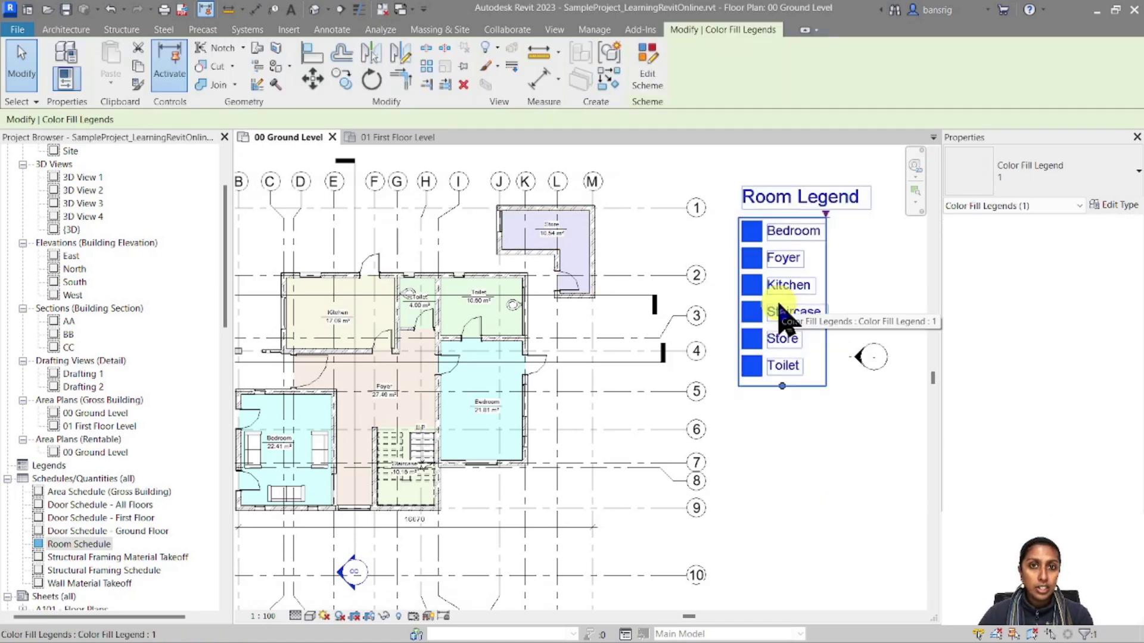
pyautogui.click(643, 67)
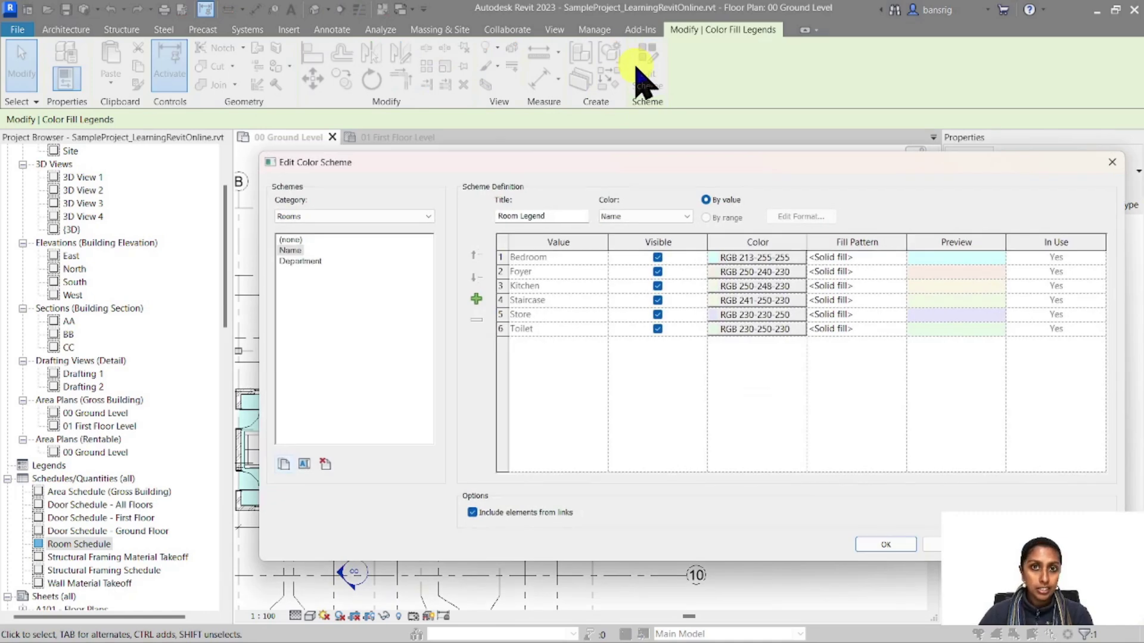
pyautogui.click(1111, 162)
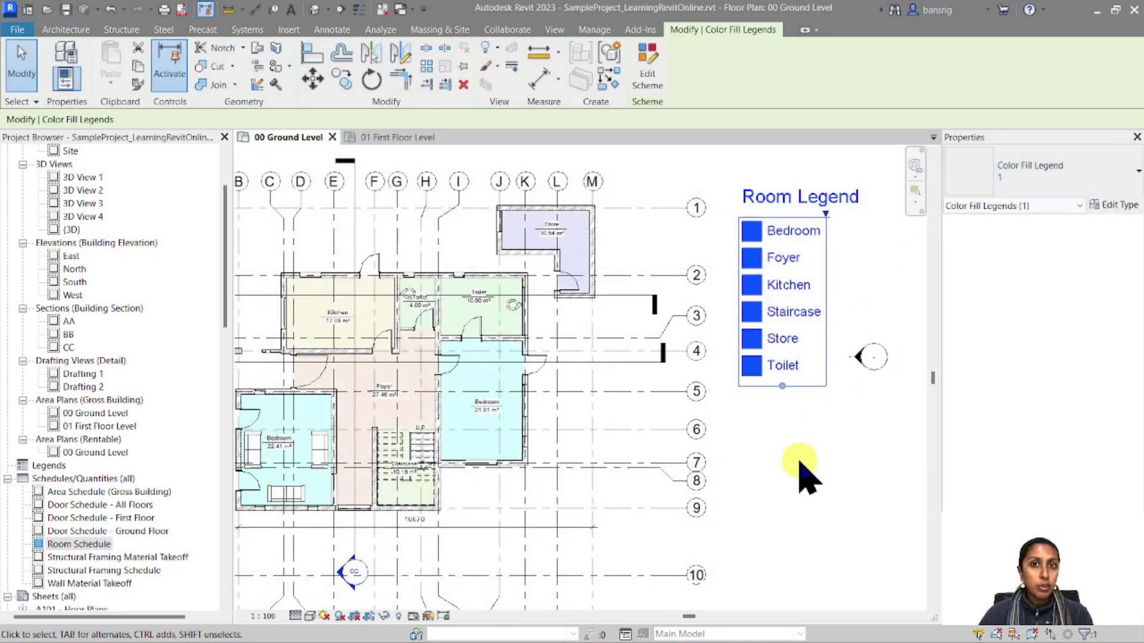
pyautogui.click(802, 493)
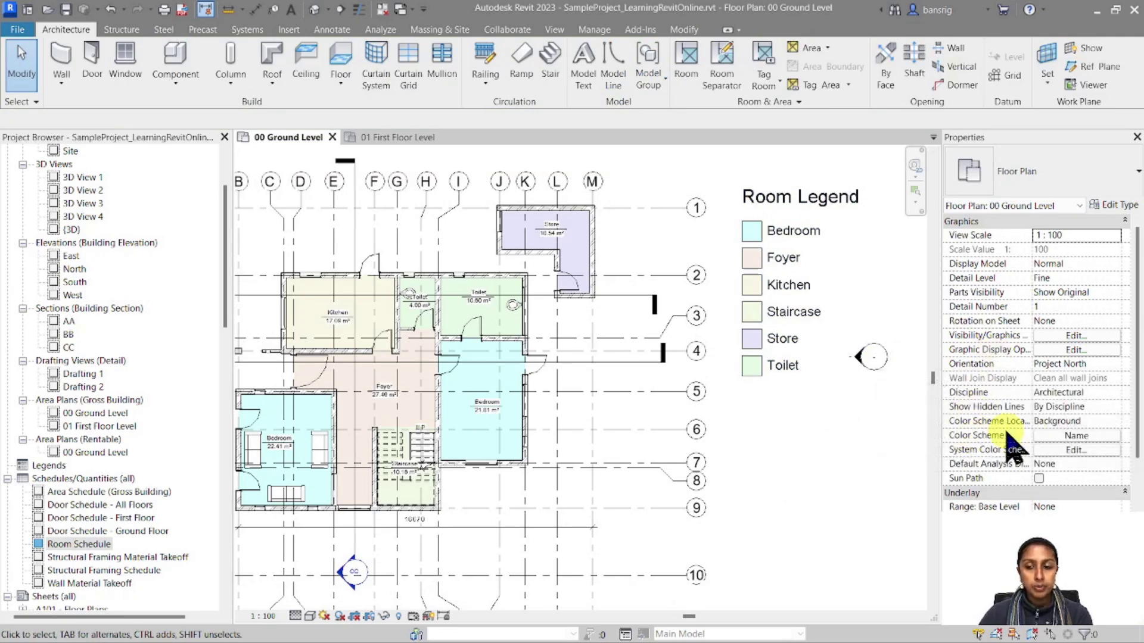
# - Give Bedroom a dark yellow (RGB 217-217-000) colour with the Aluminum fill pattern
pyautogui.click(1060, 435)
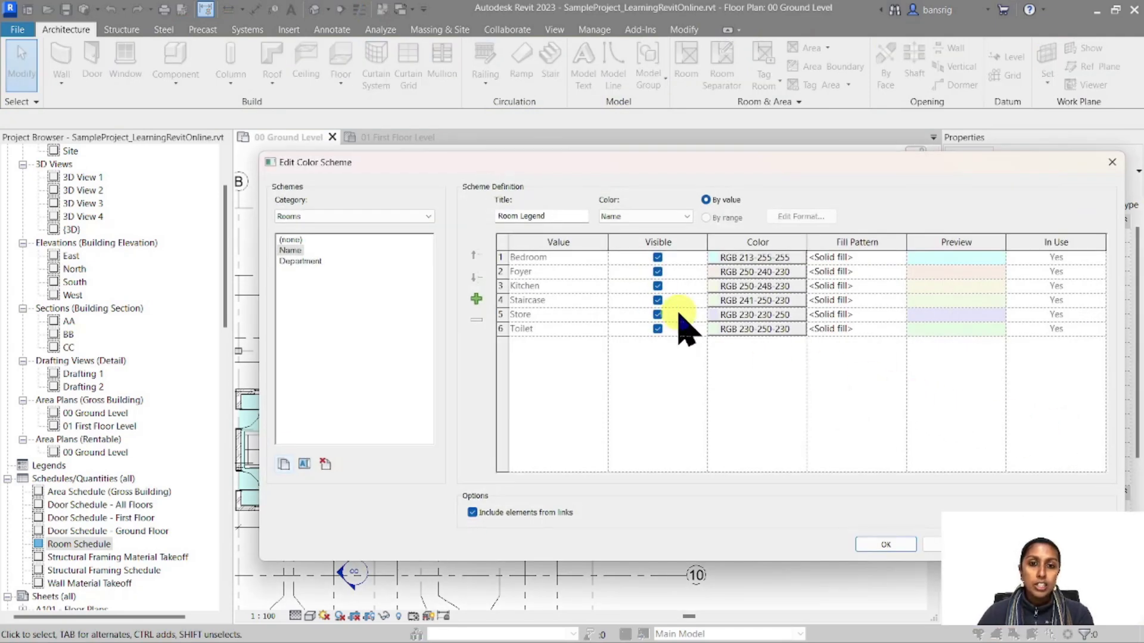
pyautogui.click(739, 257)
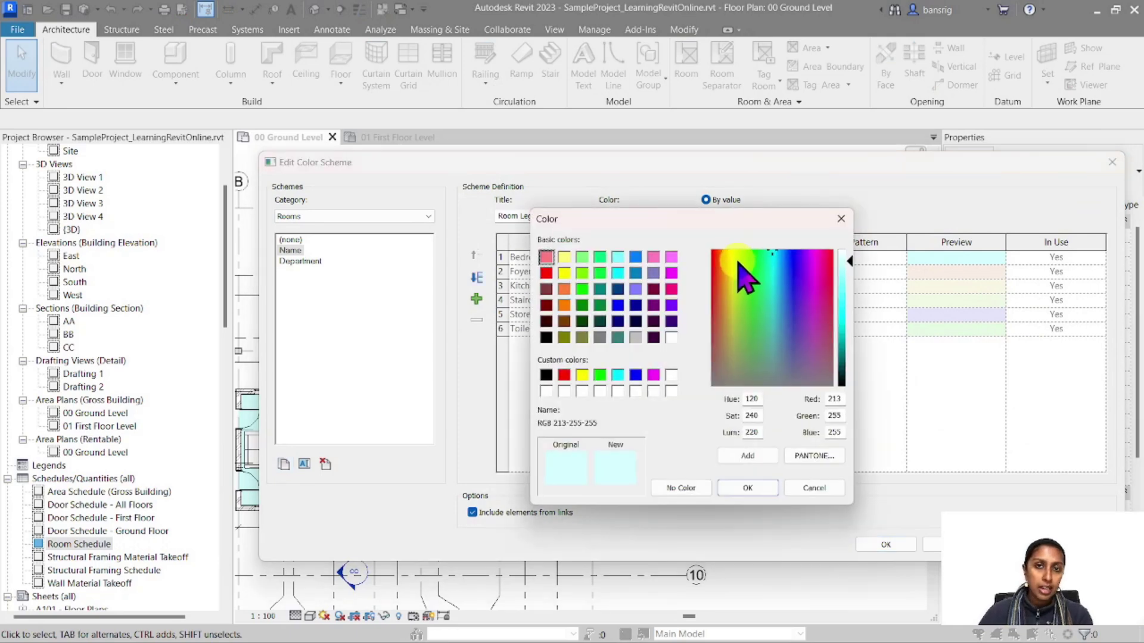
pyautogui.click(564, 273)
pyautogui.moveTo(846, 319); pyautogui.dragTo(849, 330)
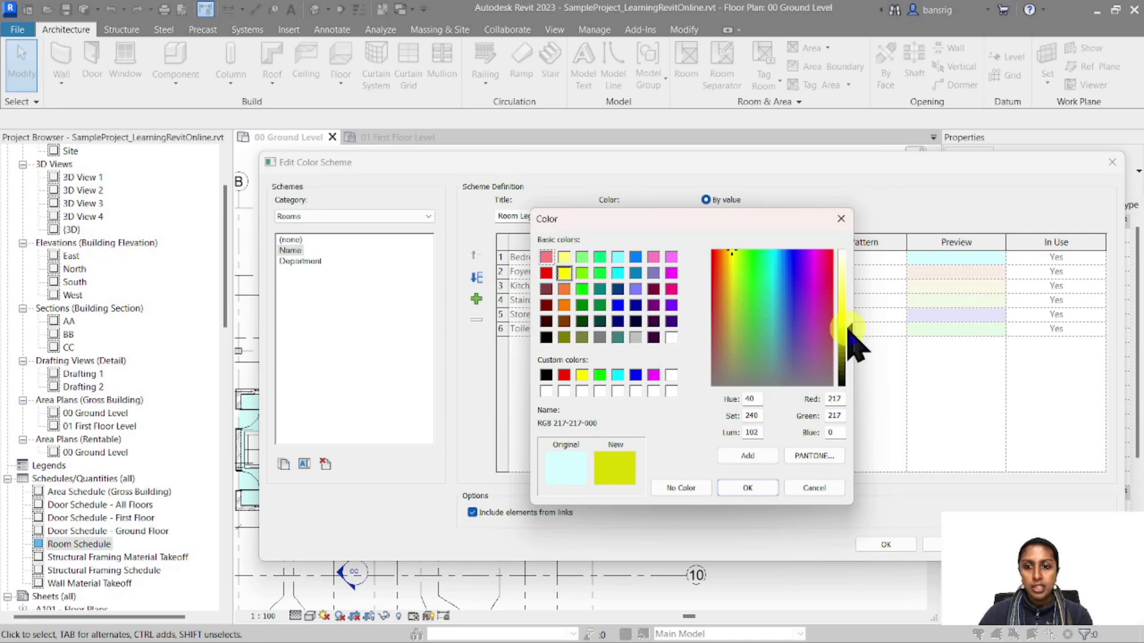
pyautogui.click(745, 488)
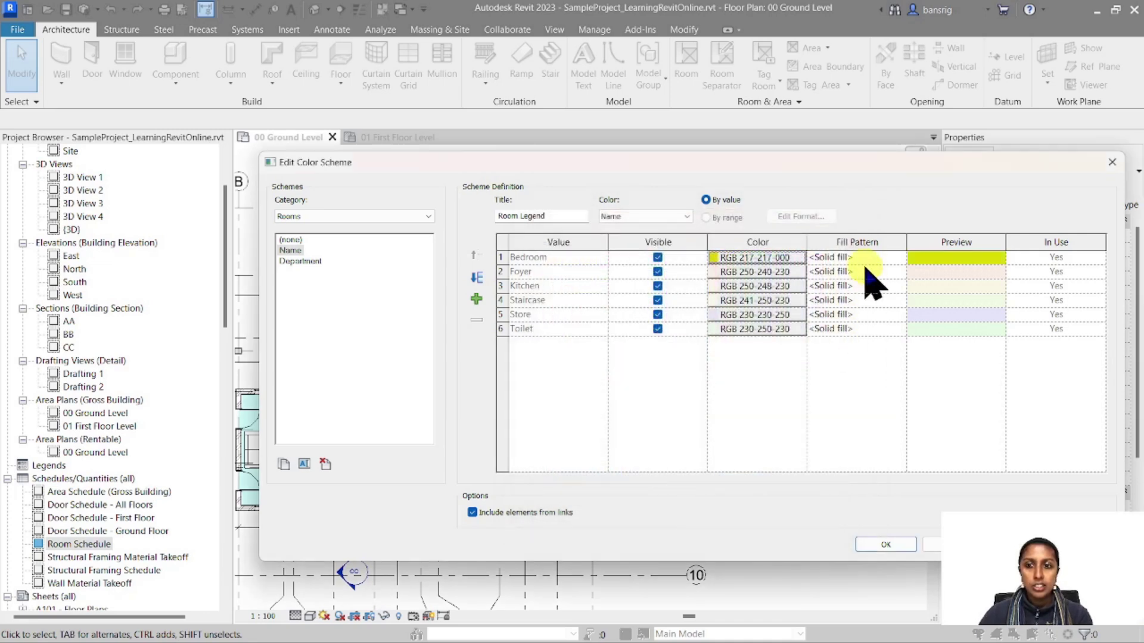
pyautogui.click(858, 257)
pyautogui.click(897, 257)
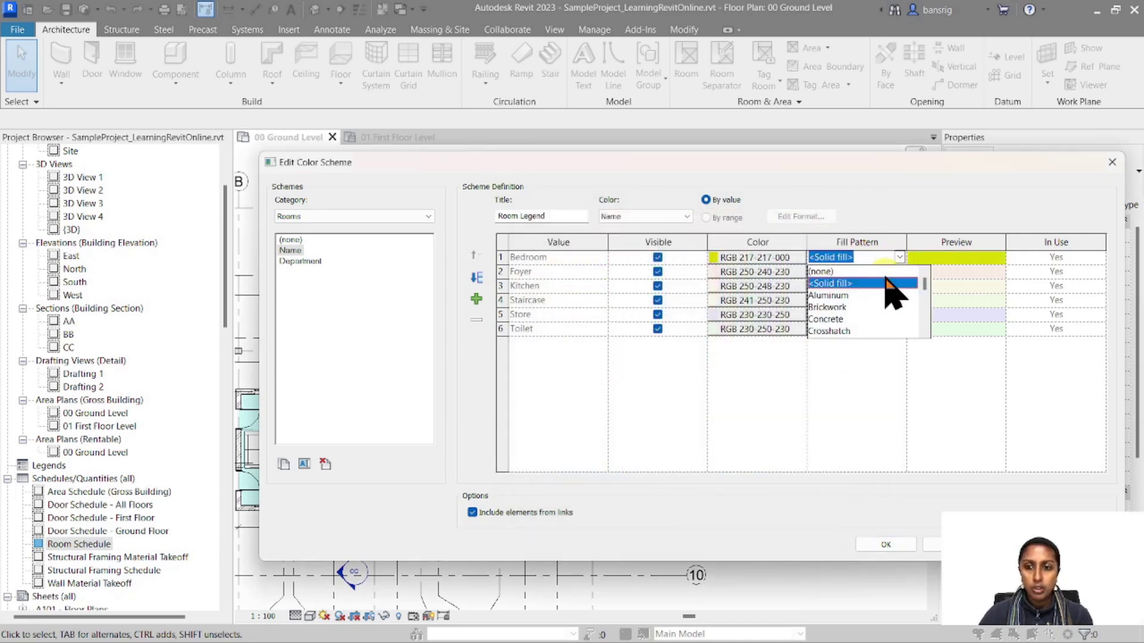
pyautogui.scroll(-2, 867, 322)
pyautogui.scroll(2, 857, 313)
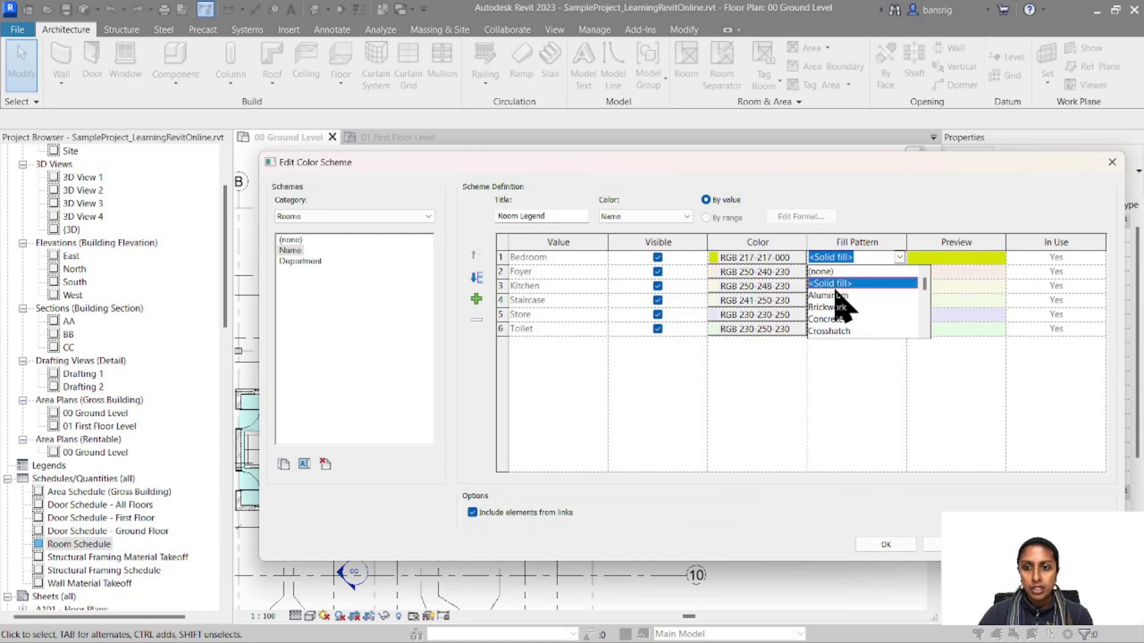
pyautogui.click(841, 296)
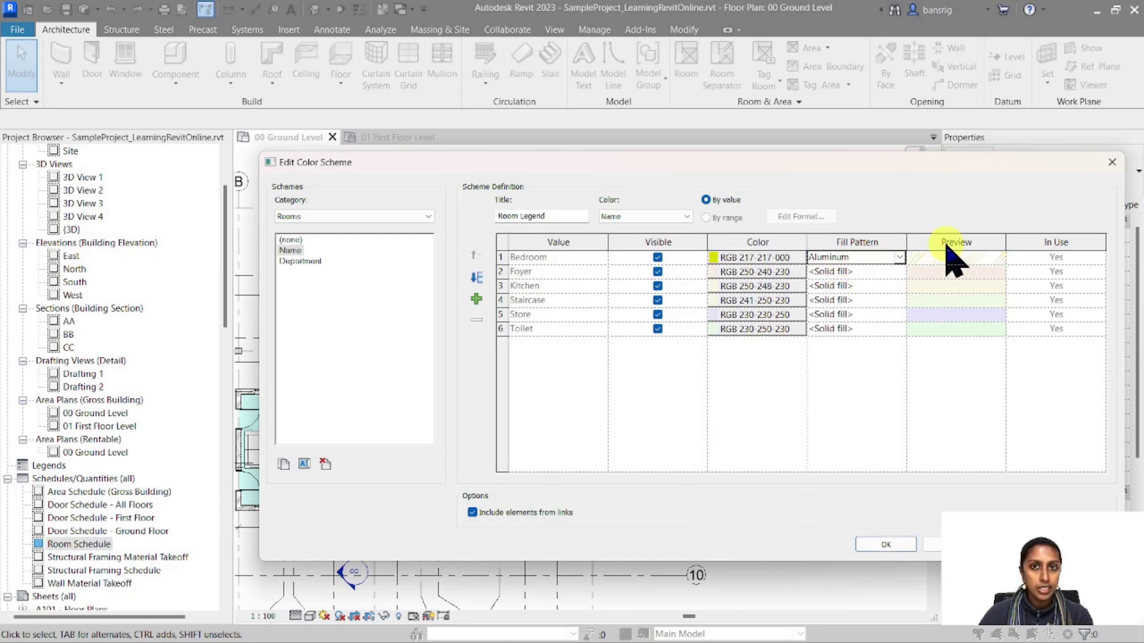
pyautogui.click(886, 544)
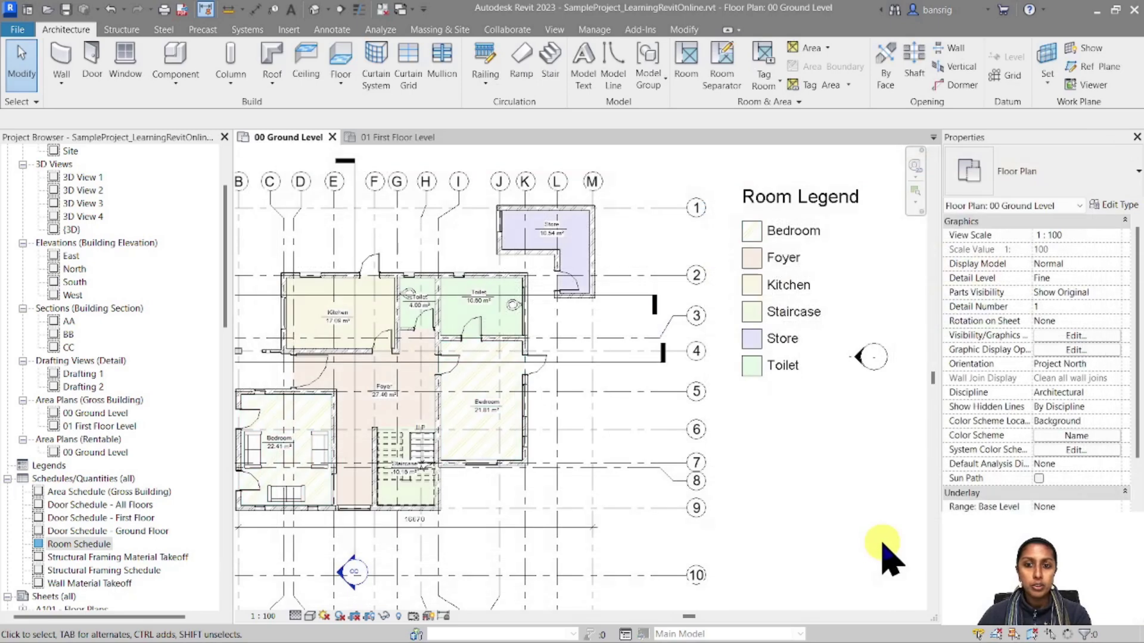
pyautogui.scroll(3, 472, 460)
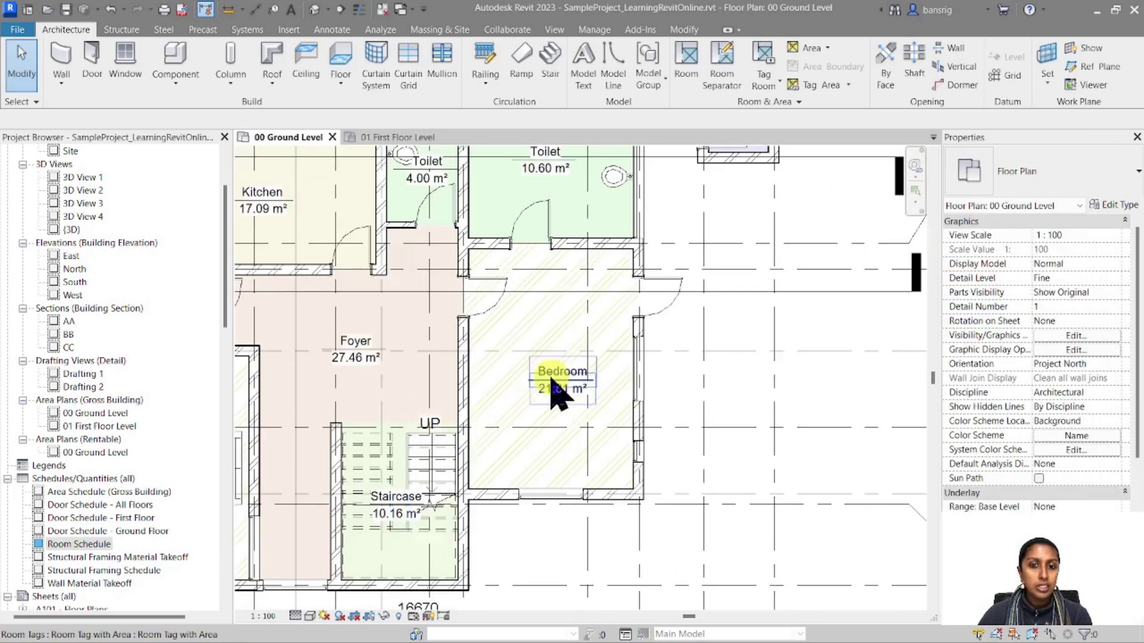
pyautogui.moveTo(488, 450); pyautogui.dragTo(750, 425, button='middle')
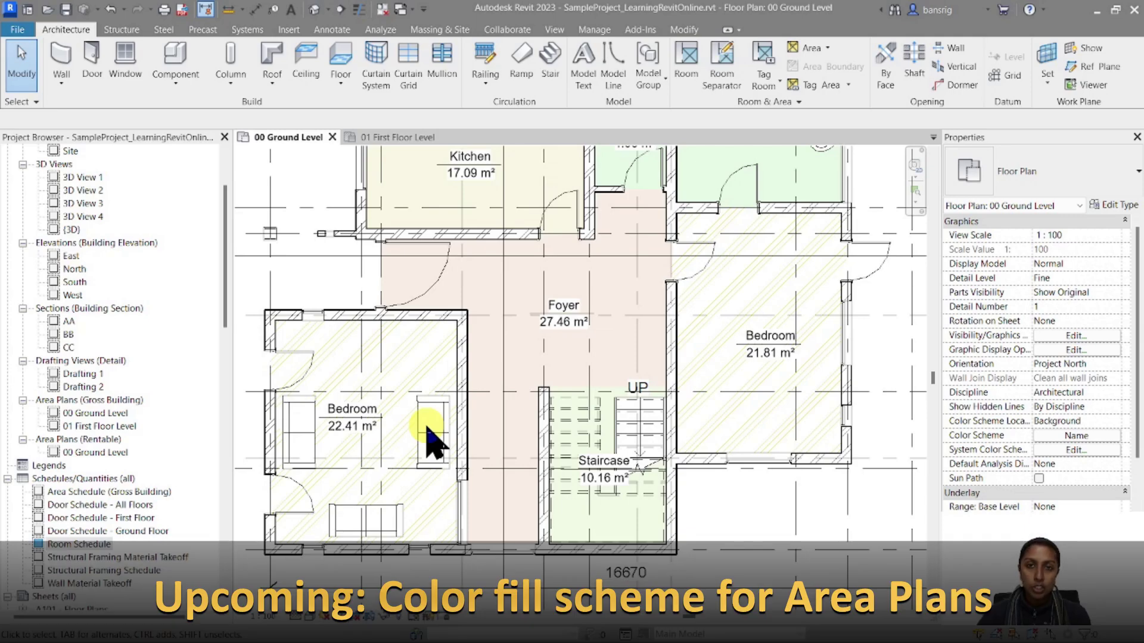
pyautogui.scroll(-2, 417, 430)
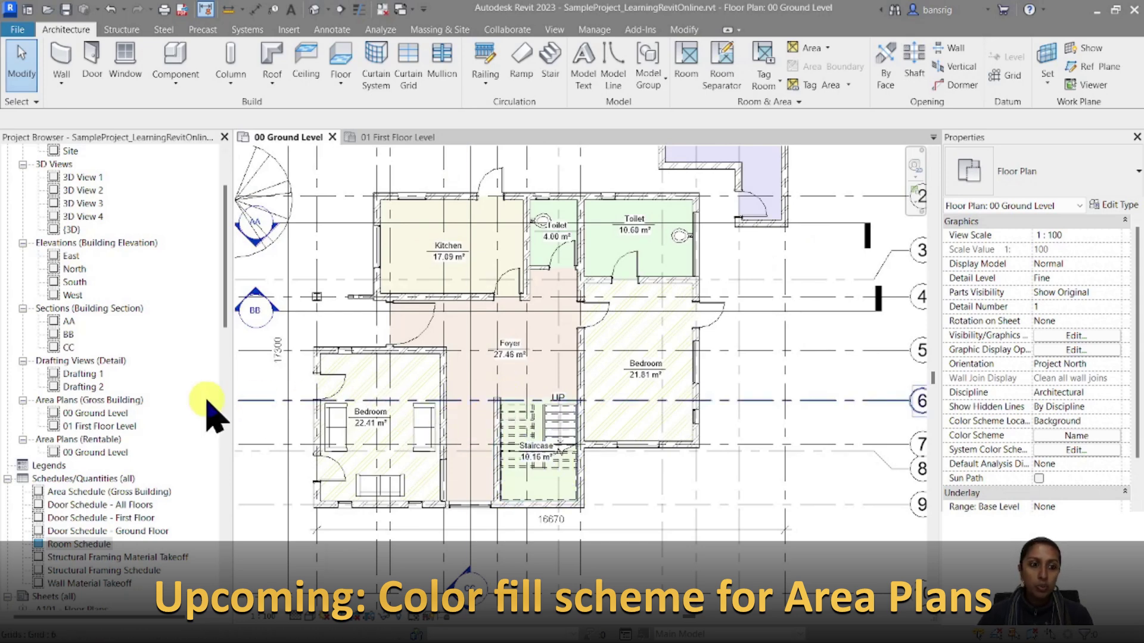
# - Open the 01 First Floor Level area plan and set the Gross Building Area scheme to colour by Area
pyautogui.doubleClick(105, 426)
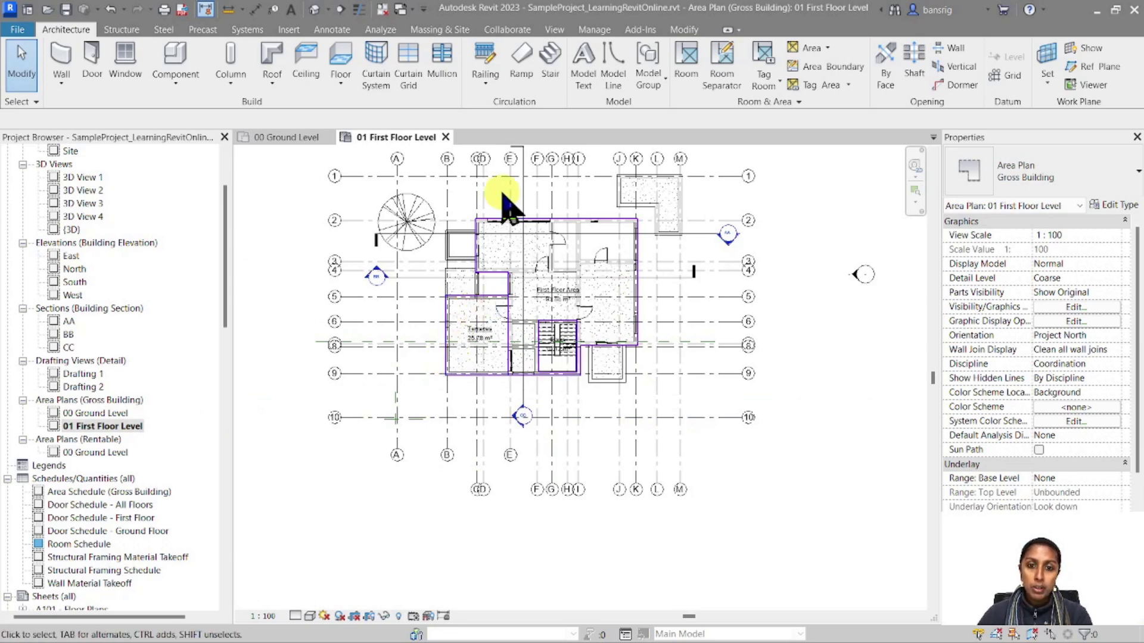
pyautogui.scroll(3, 507, 206)
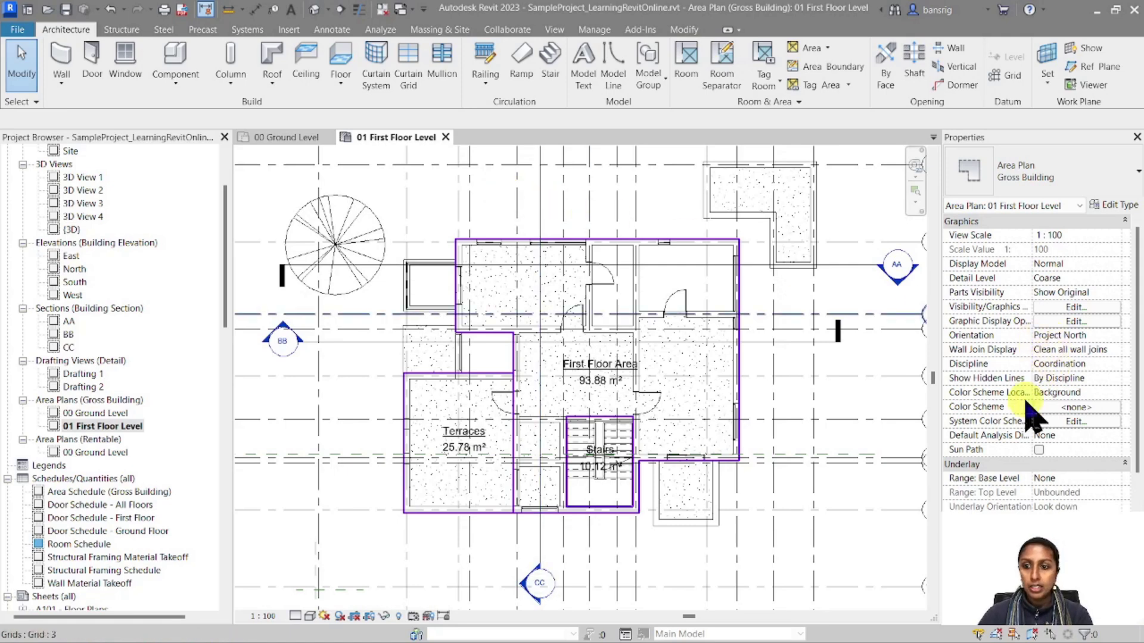
pyautogui.scroll(-2, 1021, 396)
pyautogui.click(1081, 380)
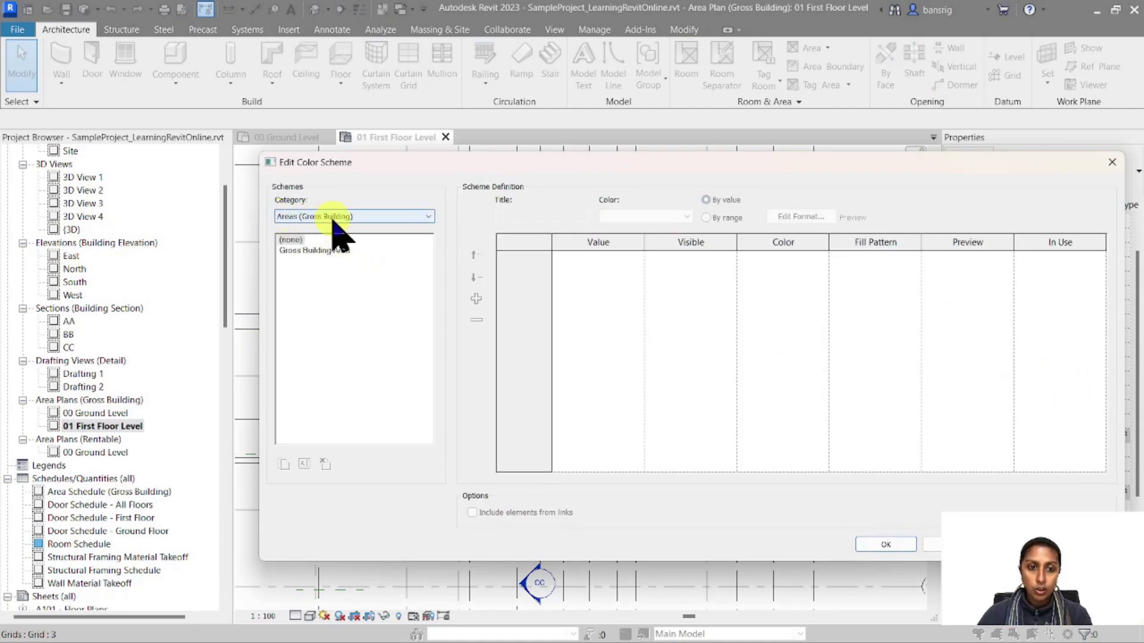
pyautogui.click(317, 250)
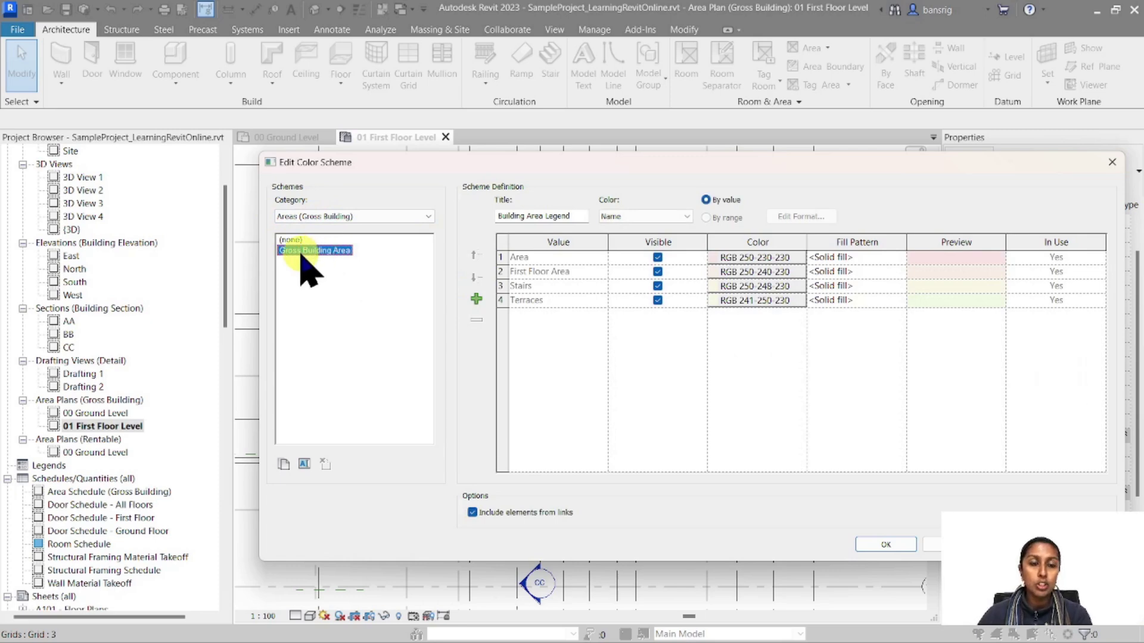
pyautogui.click(640, 228)
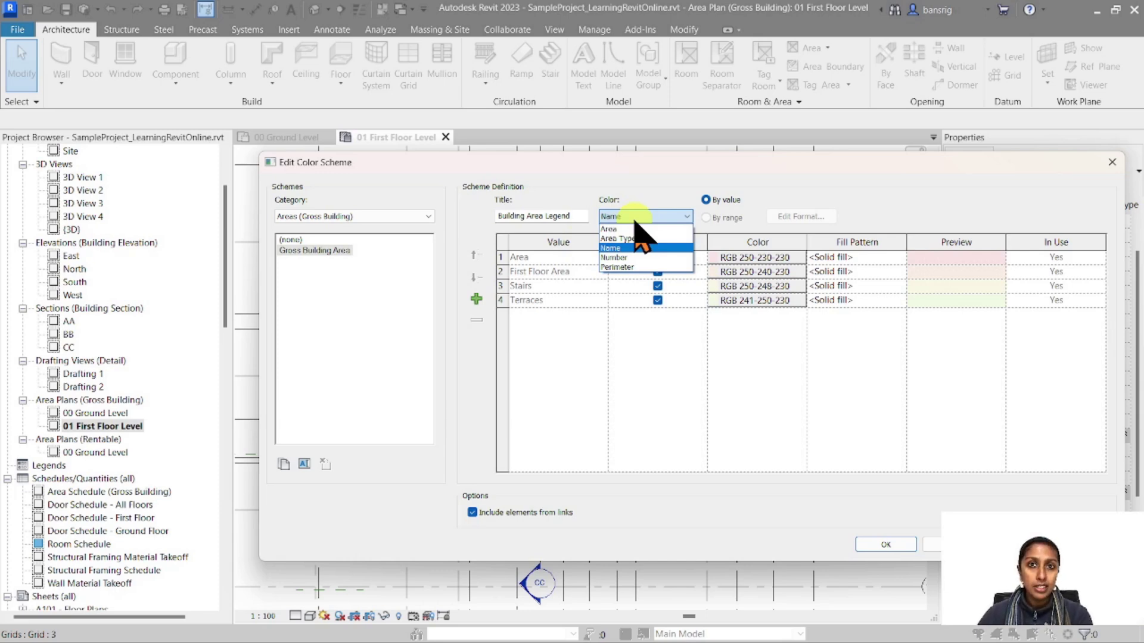
pyautogui.click(633, 230)
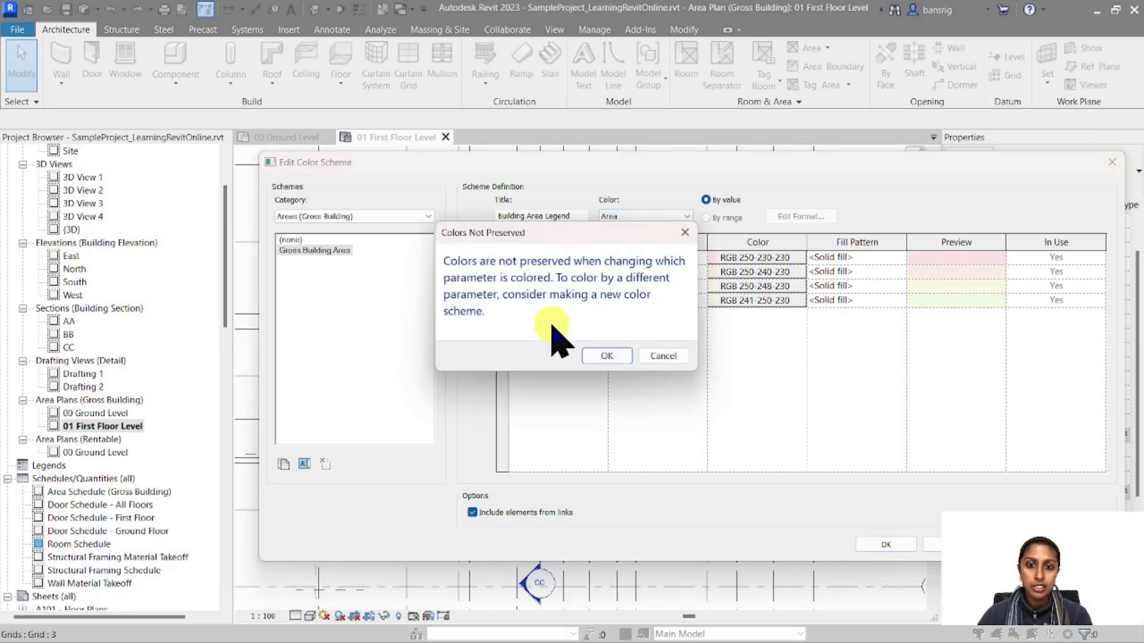
pyautogui.click(605, 358)
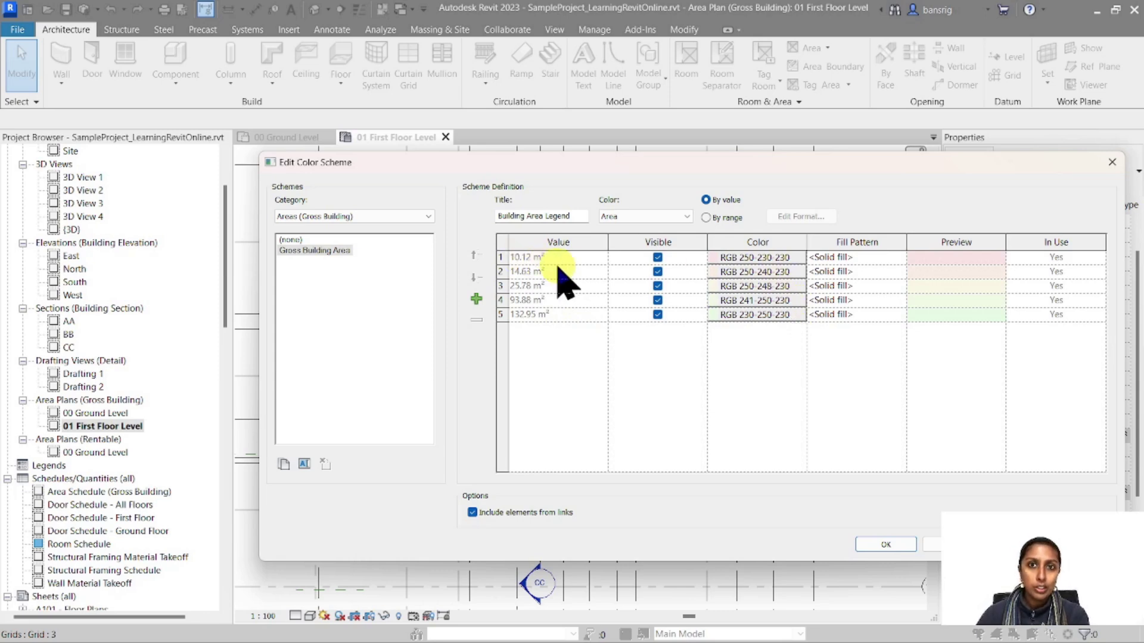
# - Colour by range, giving the 20 m²-and-over range tan RGB 236-197-157, and apply it
pyautogui.click(706, 217)
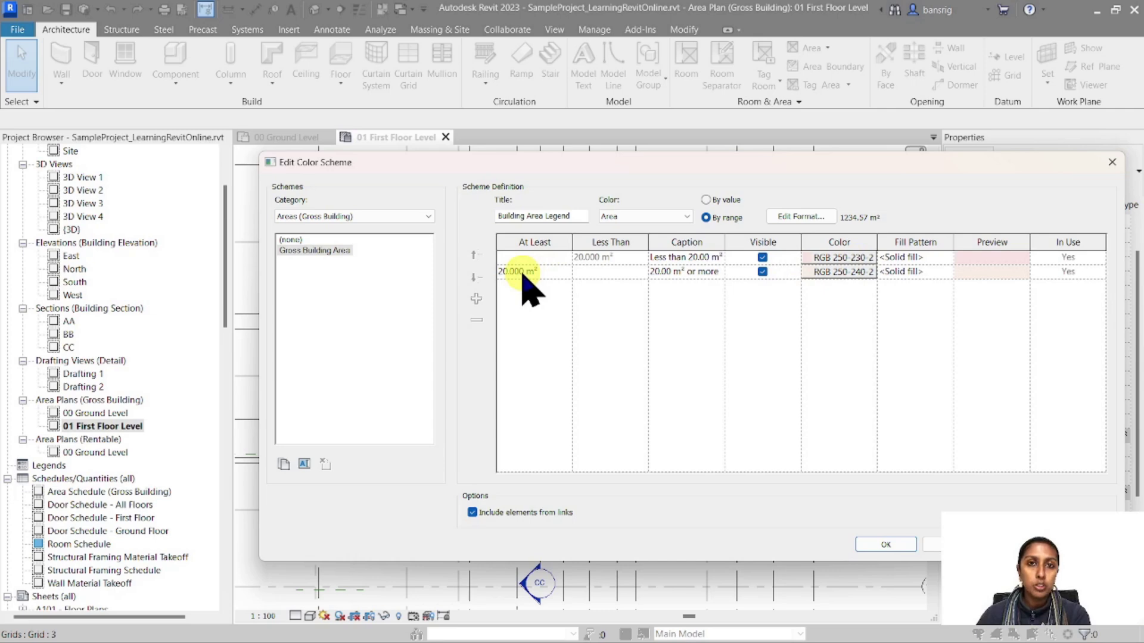
pyautogui.click(835, 272)
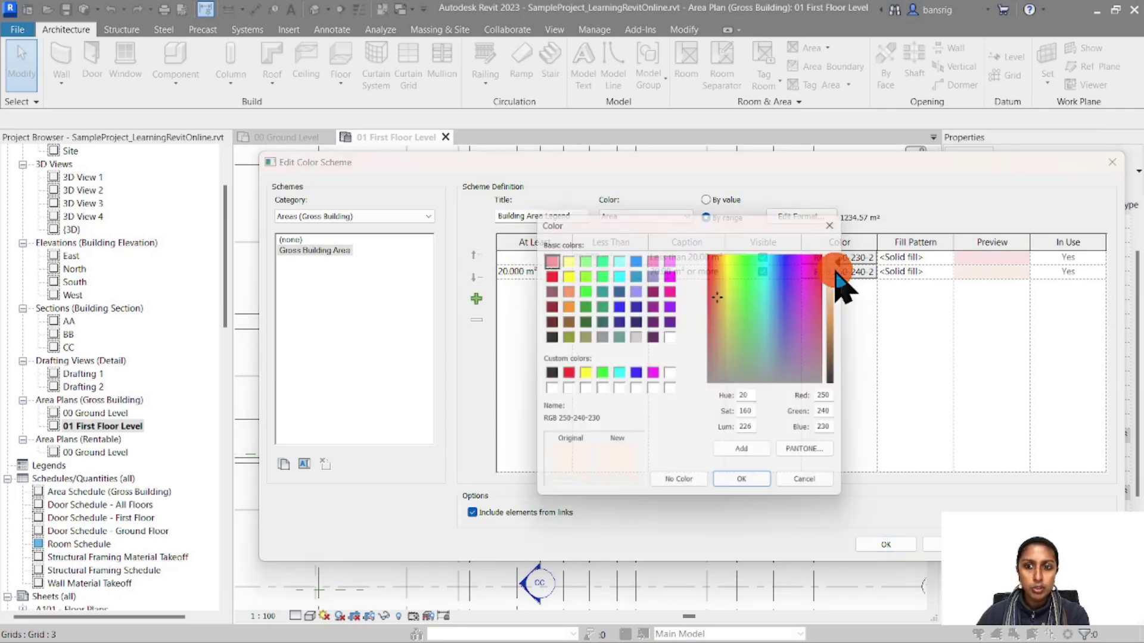
pyautogui.moveTo(849, 257); pyautogui.dragTo(849, 282)
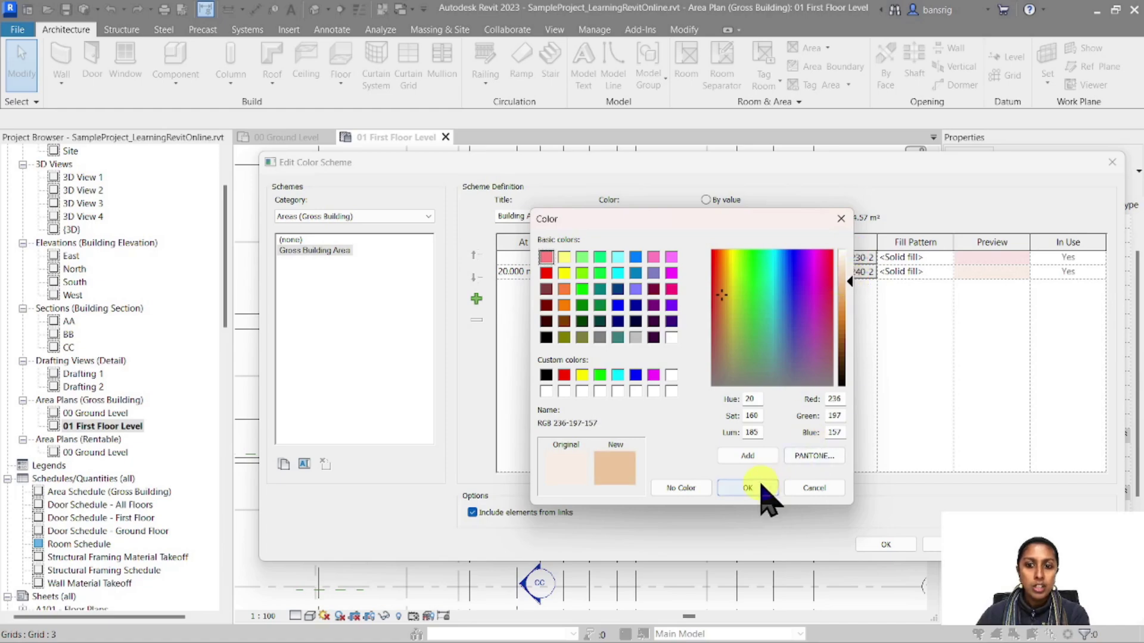
pyautogui.click(758, 486)
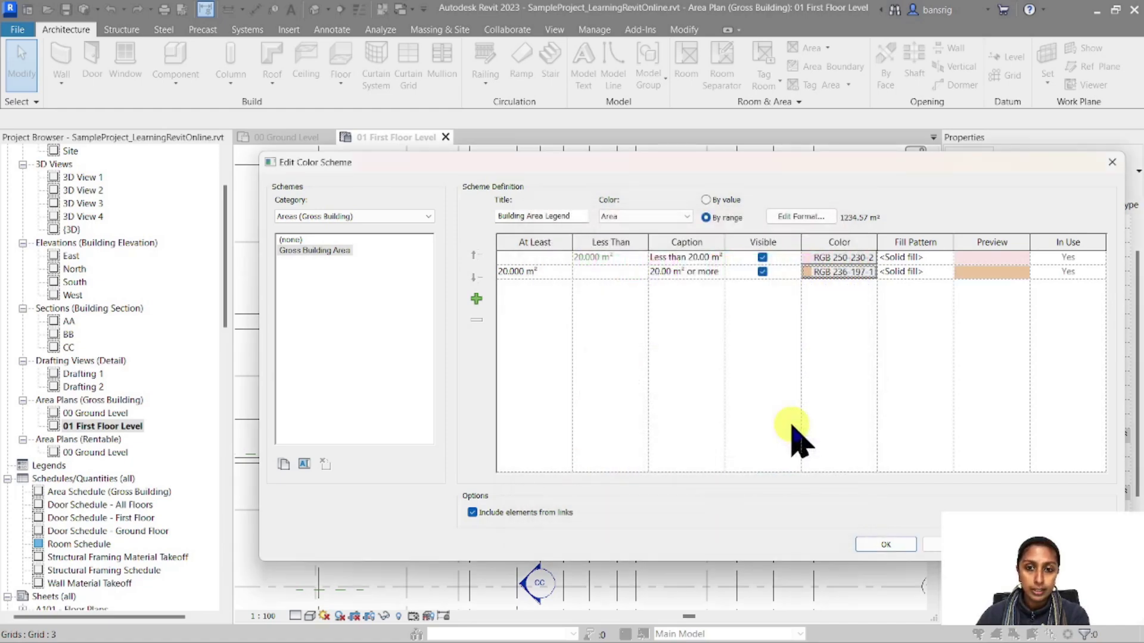
pyautogui.click(882, 546)
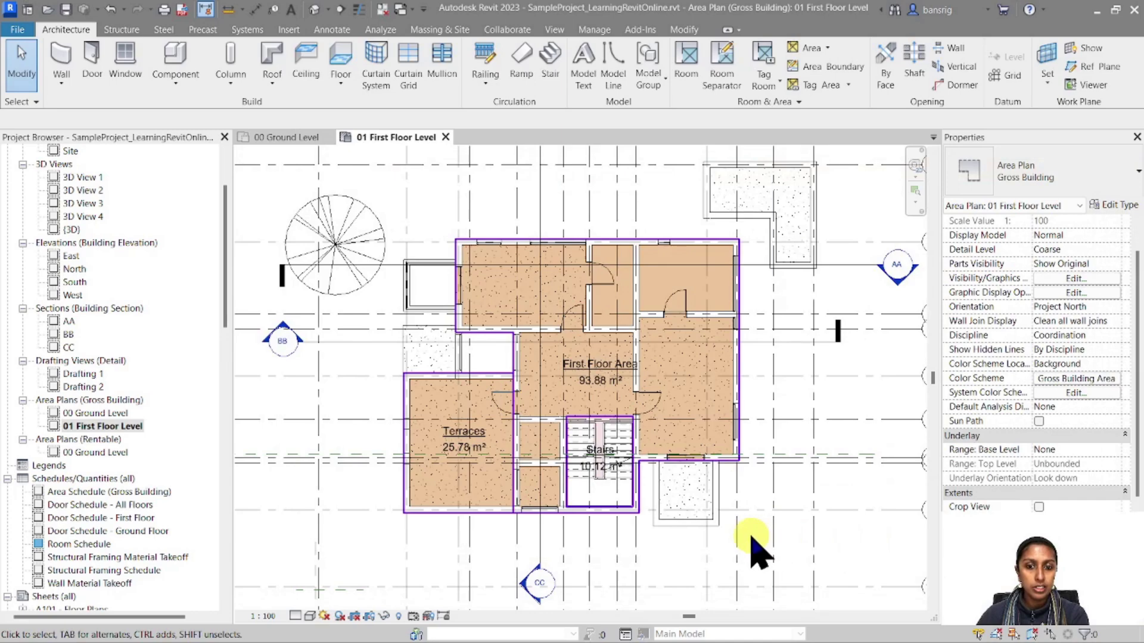
# - Raise the second range's lower bound to 30 m² so the 25.7 m² Terrace turns pink
pyautogui.scroll(3, 631, 536)
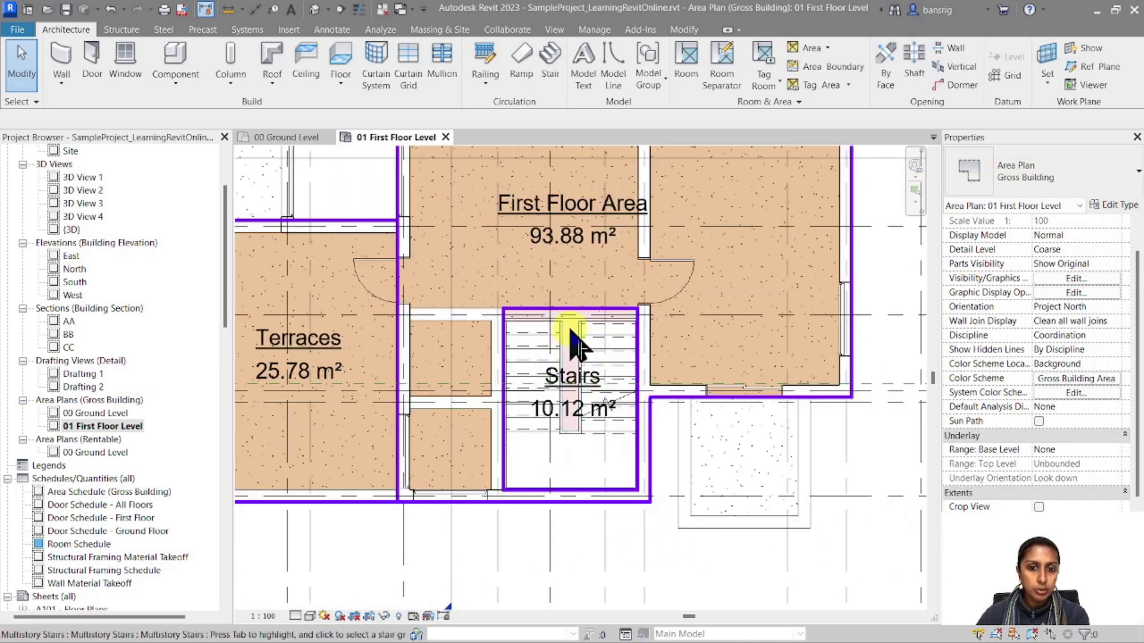
pyautogui.scroll(-2, 569, 352)
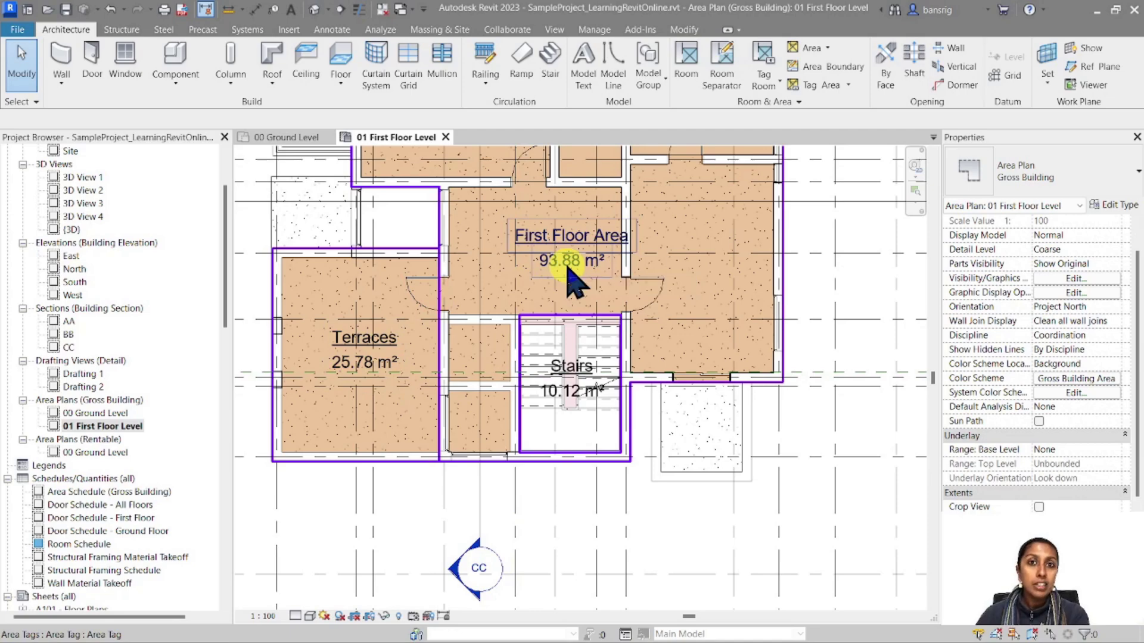
pyautogui.scroll(-4, 575, 278)
pyautogui.moveTo(626, 292); pyautogui.dragTo(613, 378, button='middle')
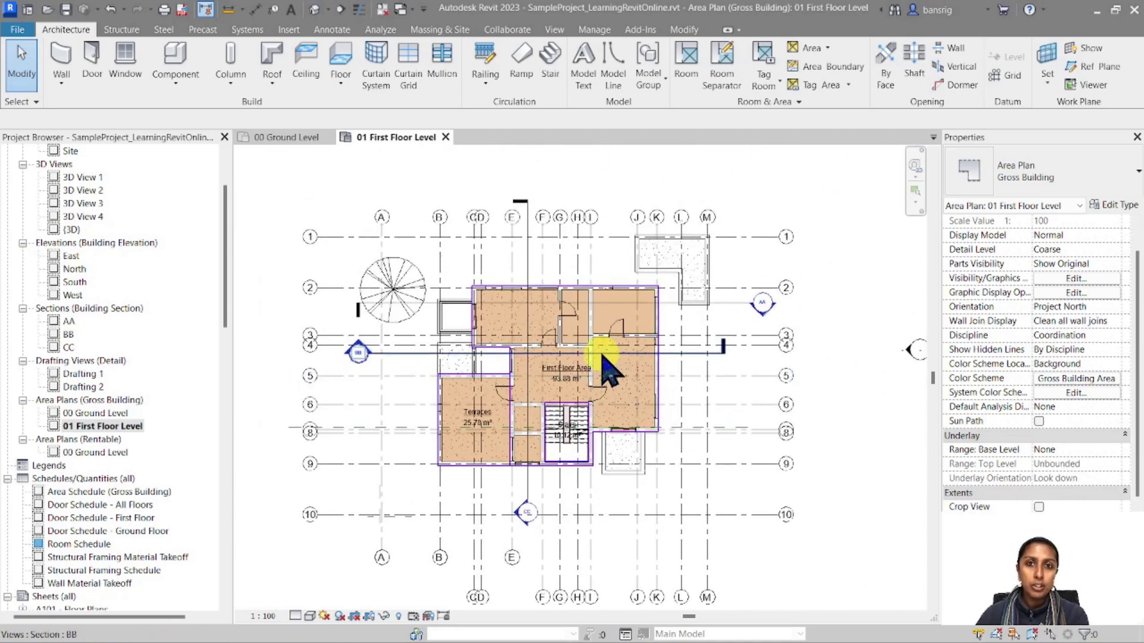
pyautogui.click(1073, 378)
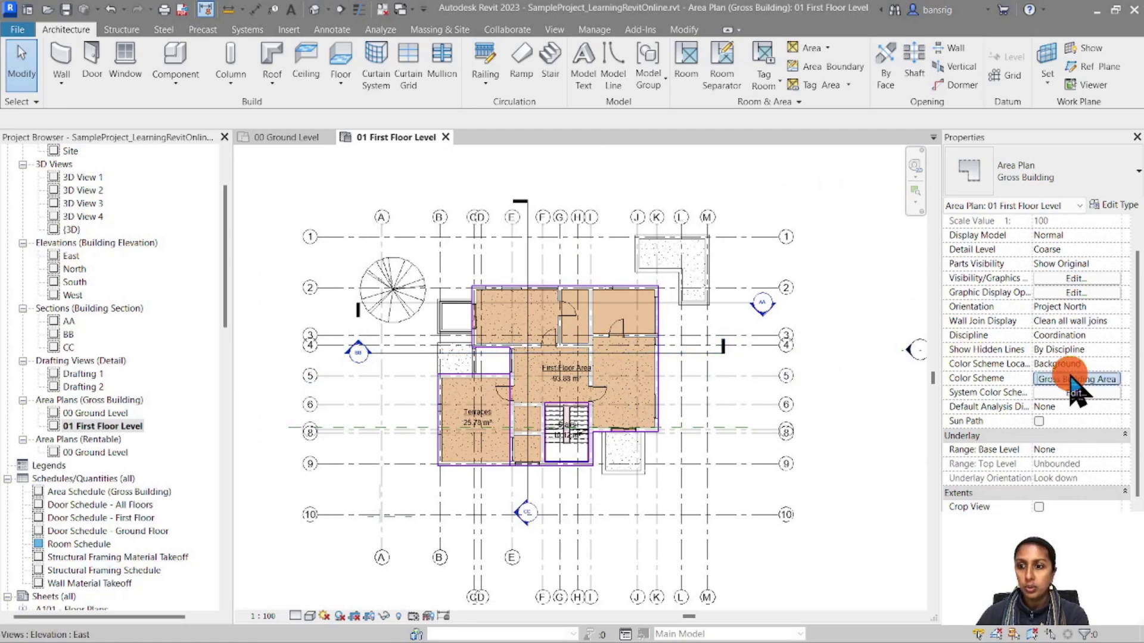
pyautogui.click(553, 271)
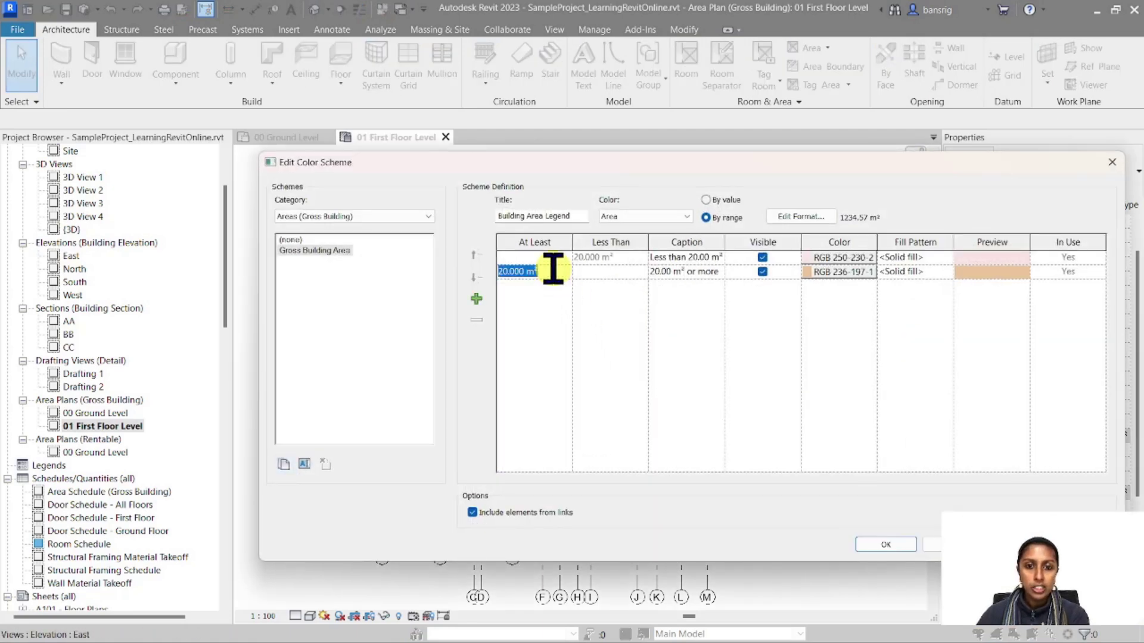
pyautogui.write('30')
pyautogui.click(551, 334)
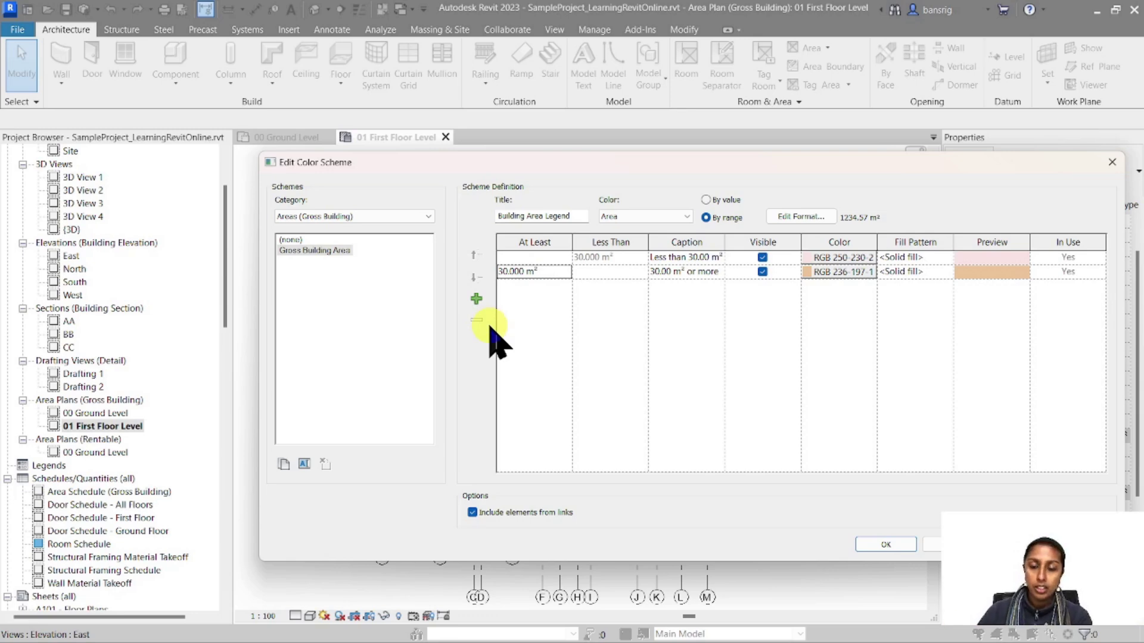
pyautogui.click(881, 545)
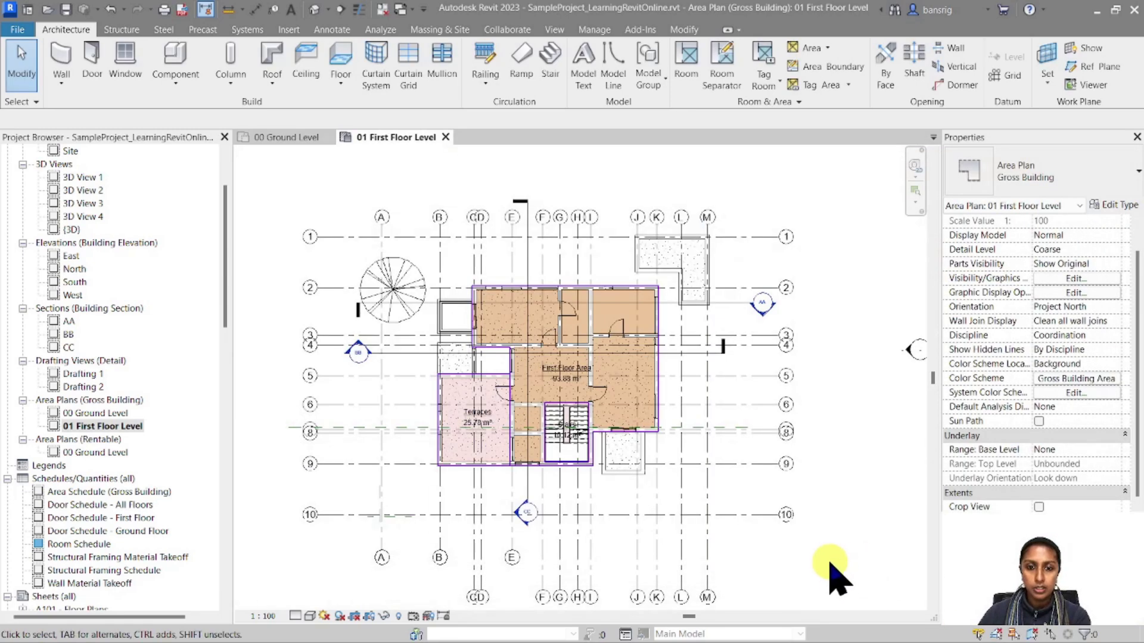
# - Switch to the 00 Ground Level floor plan with its coloured rooms and Room Legend
pyautogui.scroll(3, 477, 423)
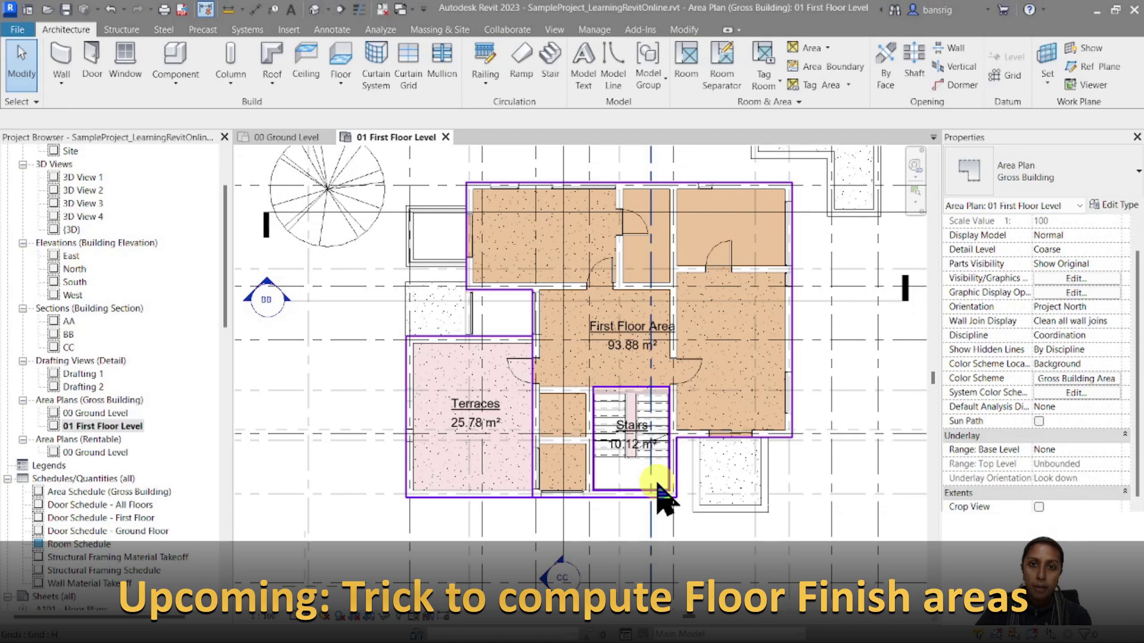
pyautogui.scroll(-2, 519, 422)
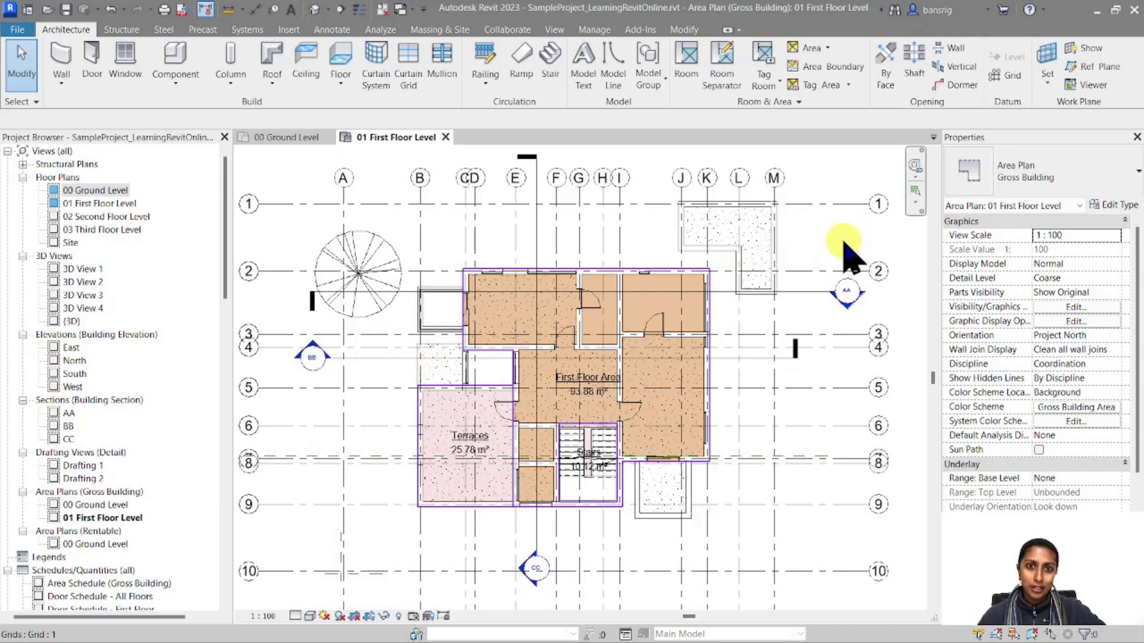
pyautogui.click(289, 137)
pyautogui.scroll(1, 384, 274)
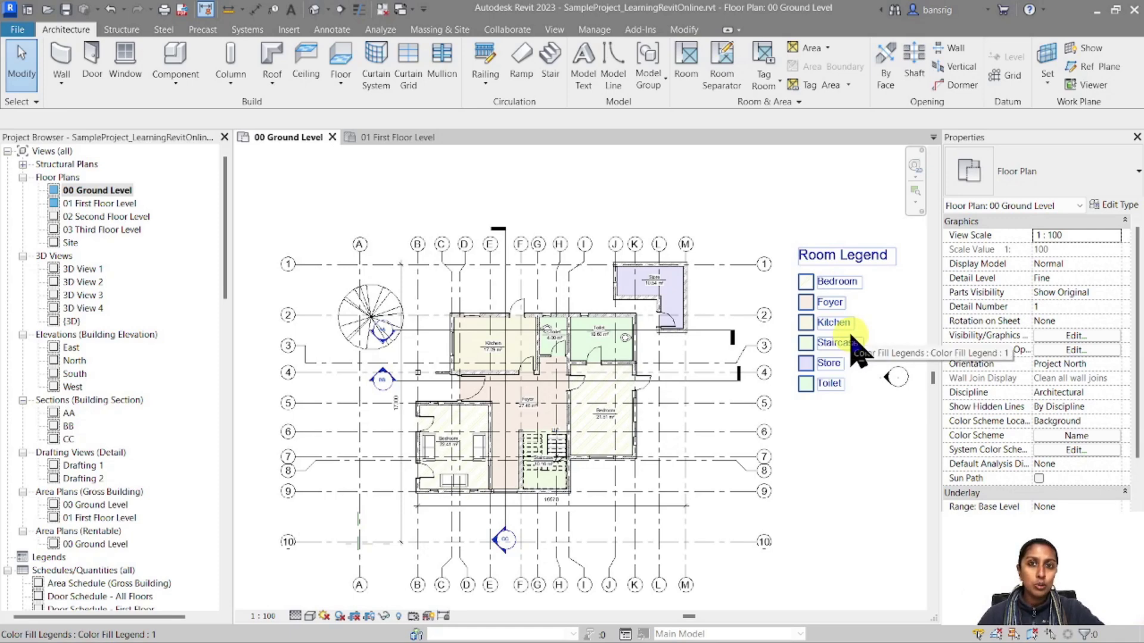
# - Set the Kitchen's Floor Finish to Tiles
pyautogui.click(496, 350)
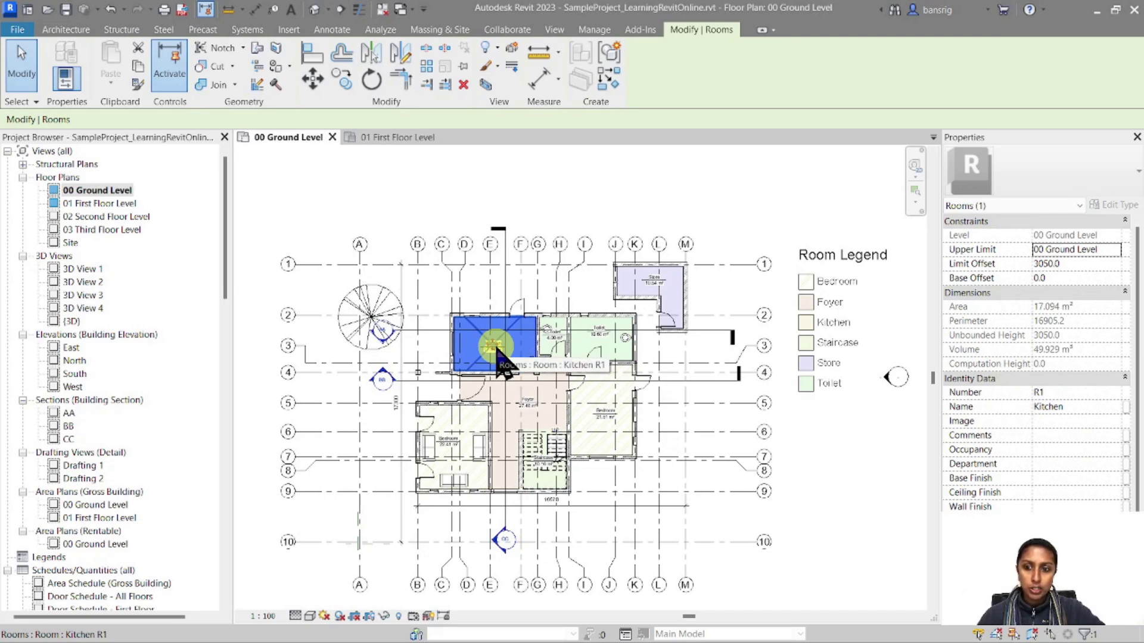
pyautogui.scroll(-2, 1066, 352)
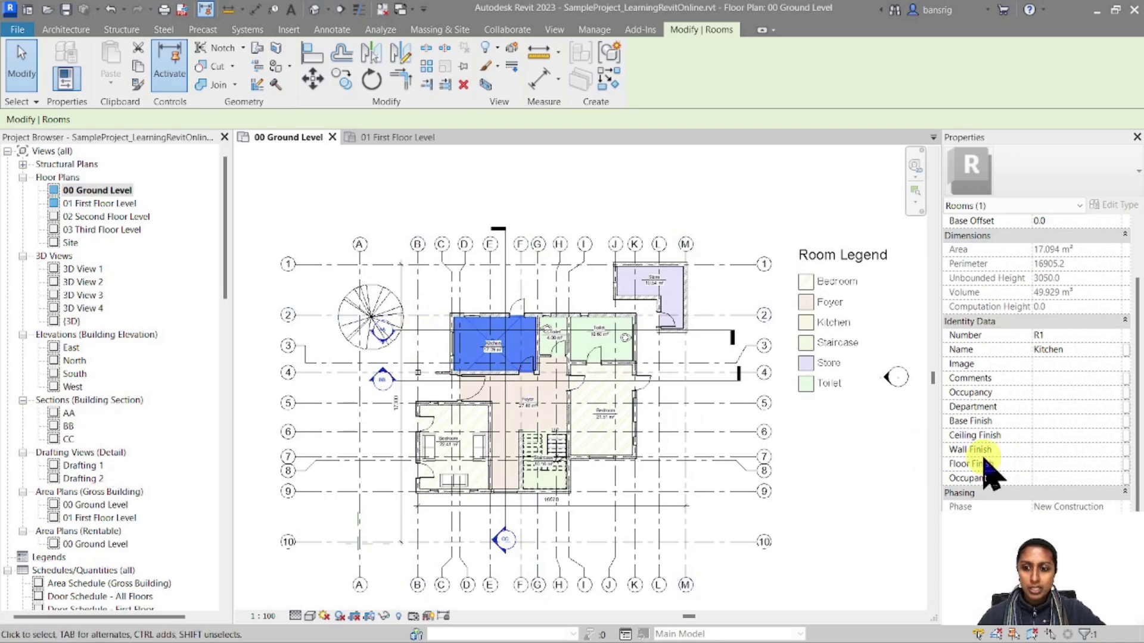
pyautogui.click(1047, 463)
pyautogui.write('Ti')
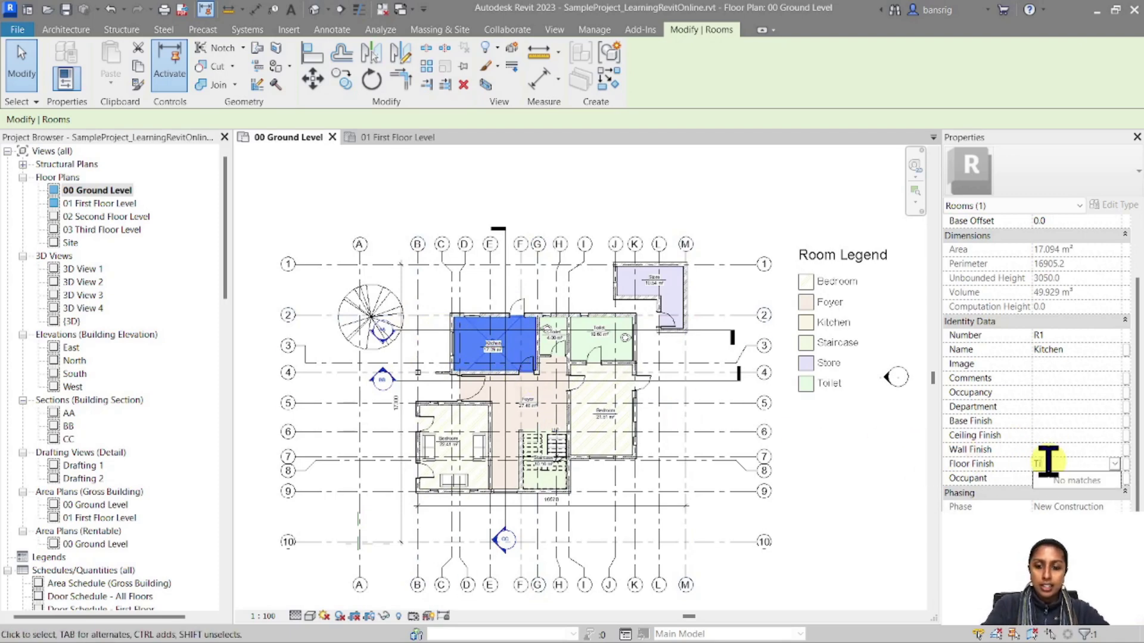
pyautogui.write('les')
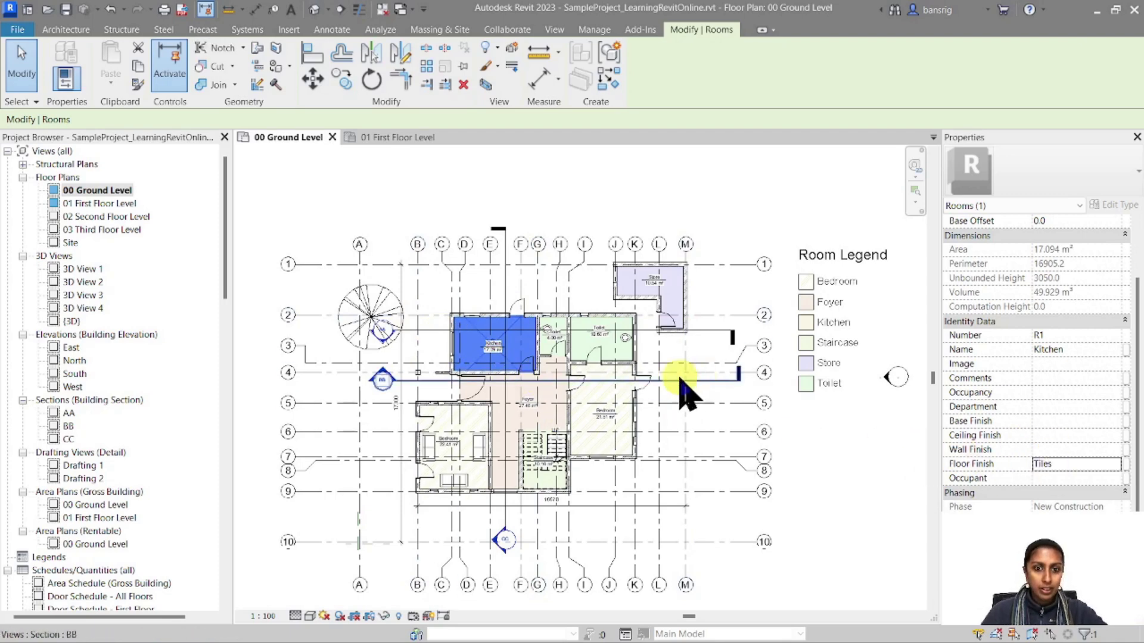
pyautogui.scroll(5, 548, 342)
# - Set both Toilets' Floor Finish to 'Toilet Tiles'
pyautogui.click(533, 335)
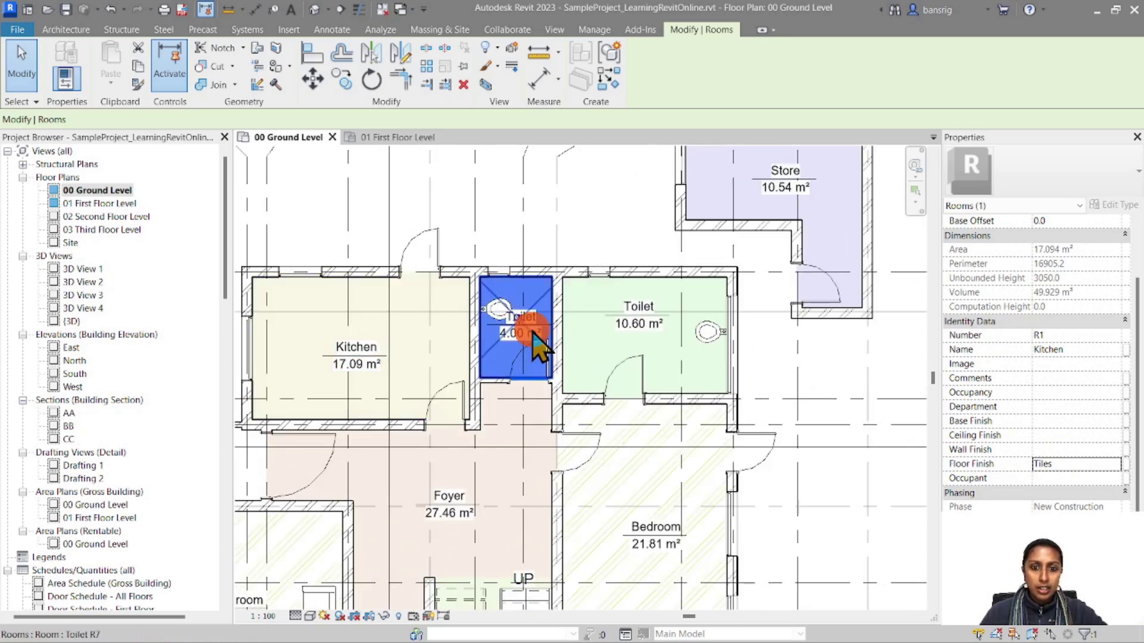
pyautogui.keyDown('ctrl'); pyautogui.click(662, 341); pyautogui.keyUp('ctrl')
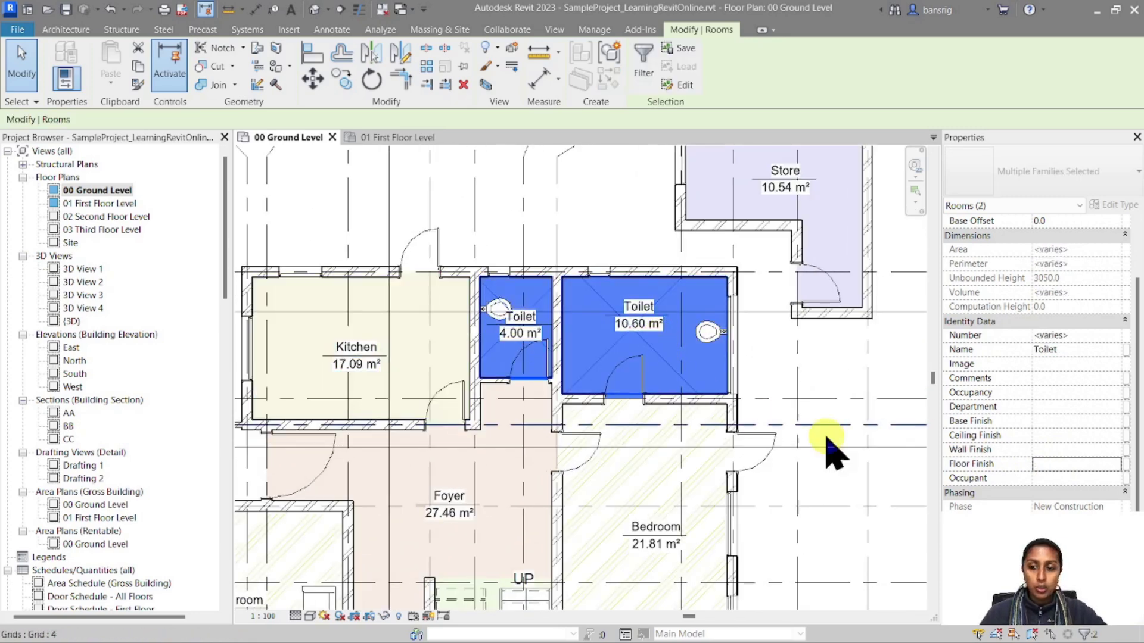
pyautogui.click(1048, 464)
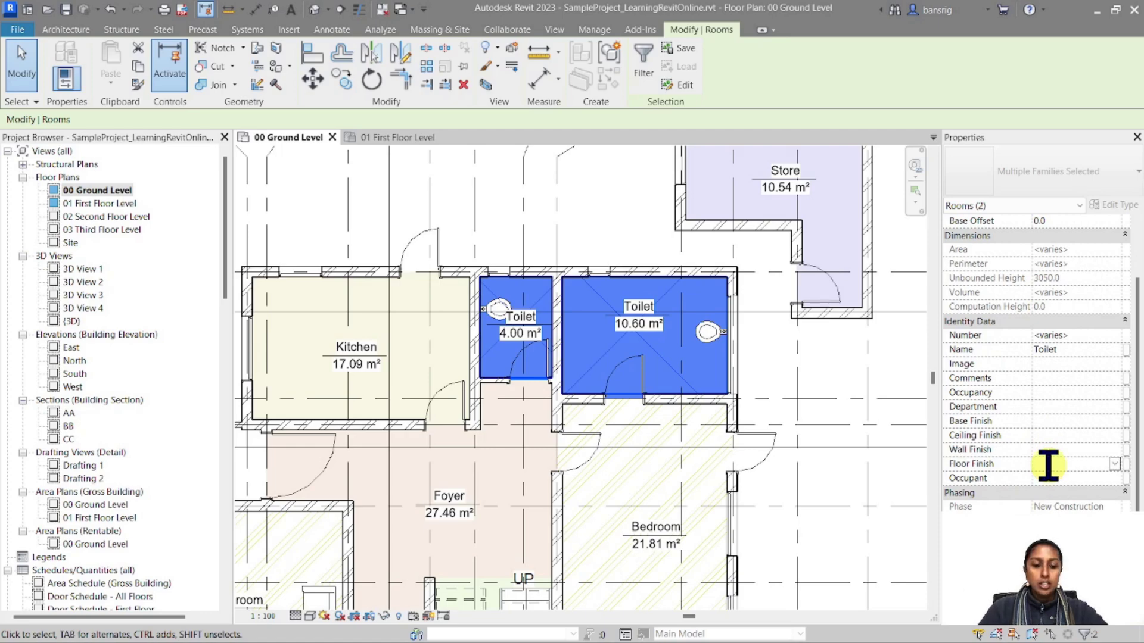
pyautogui.write('Toilet Tiles')
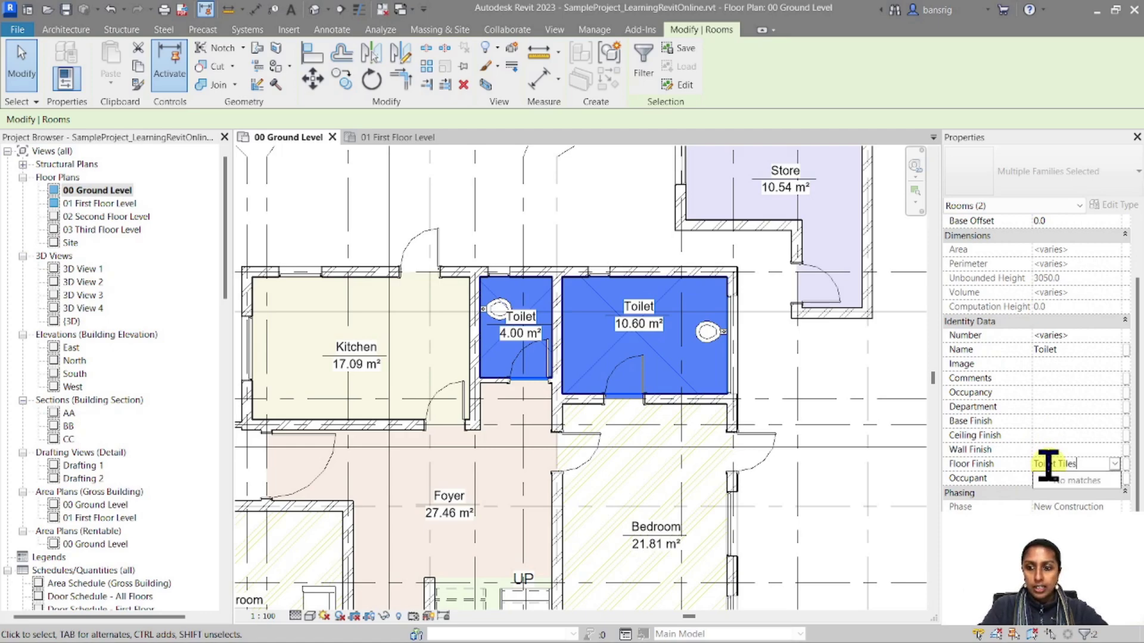
pyautogui.scroll(-2, 755, 337)
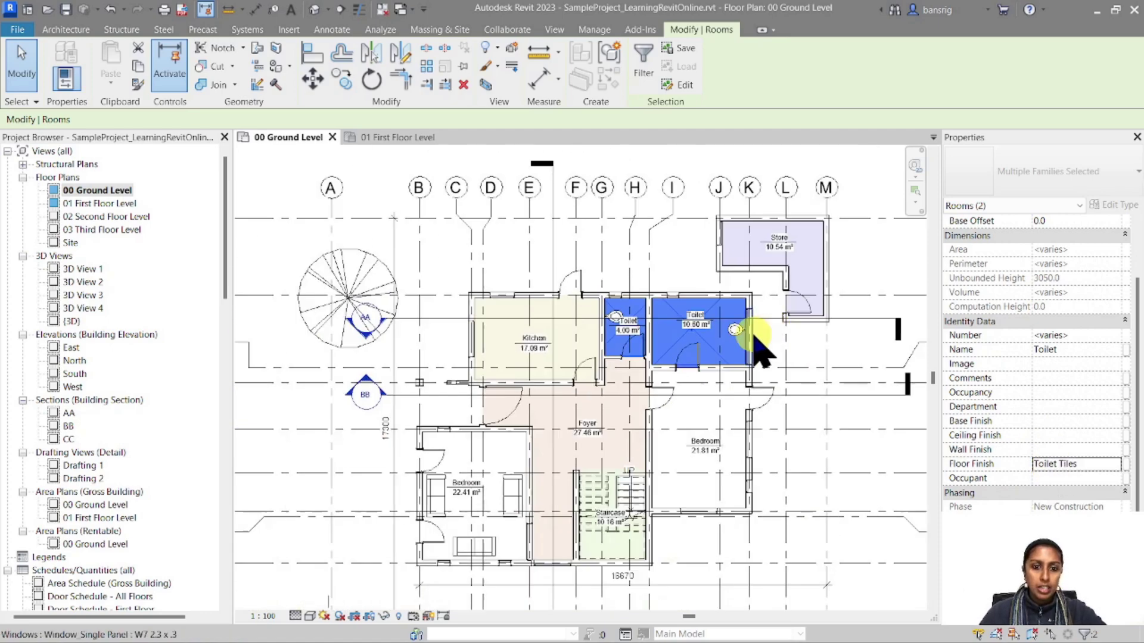
# - Set the Foyer's Floor Finish to Marble
pyautogui.click(582, 429)
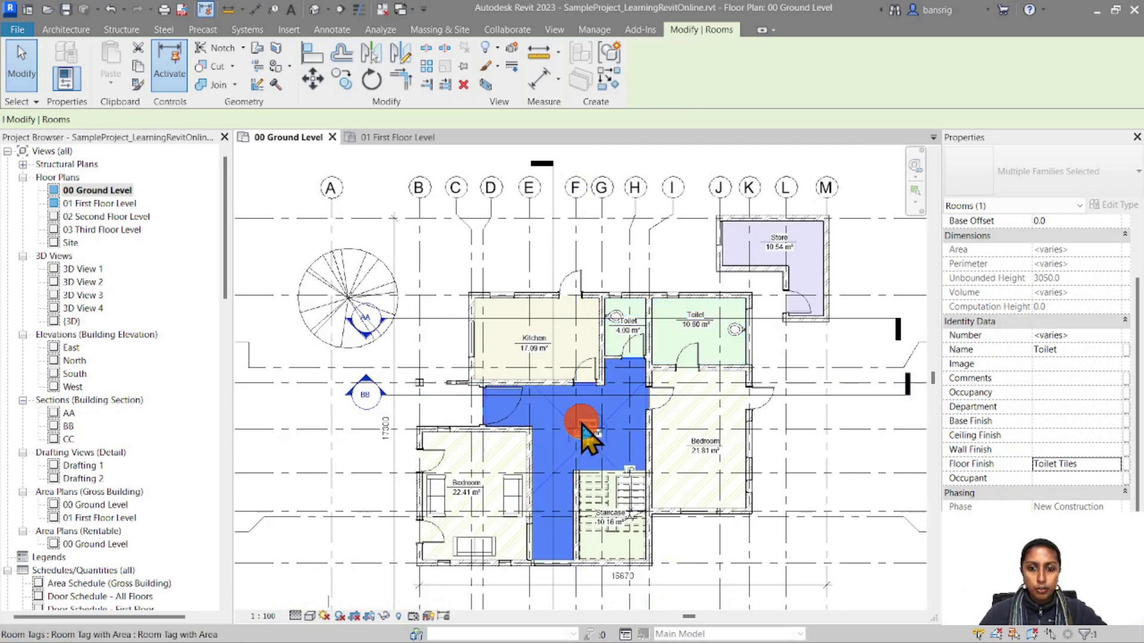
pyautogui.click(1055, 463)
pyautogui.write('Marble')
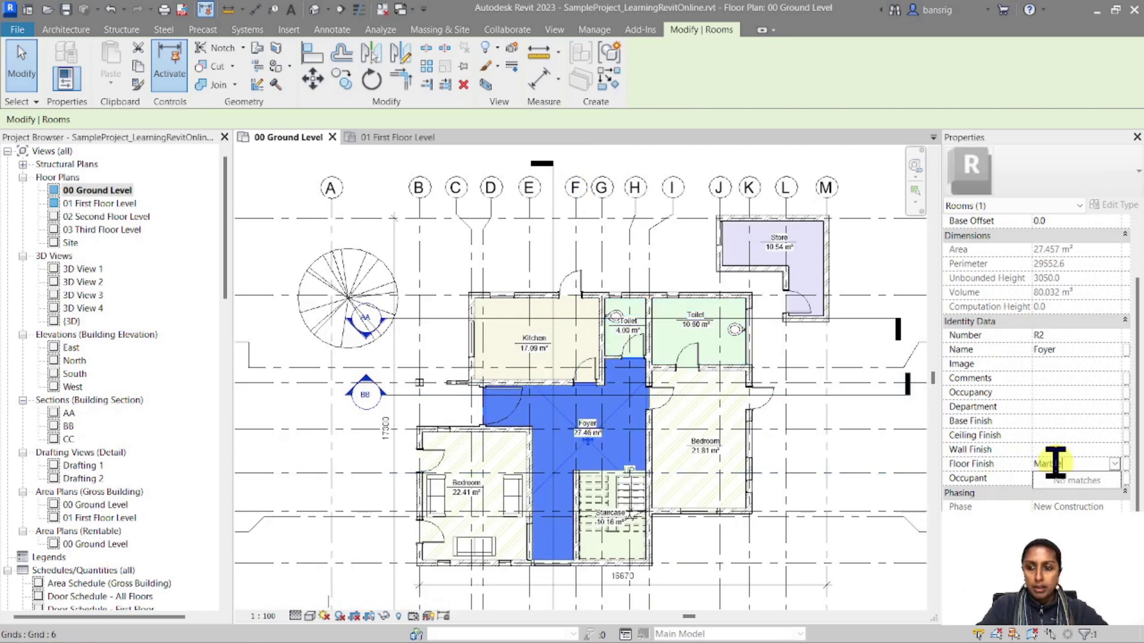
# - Set both Bedrooms' Floor Finish to Wooden Parquet and clear the selection
pyautogui.click(697, 447)
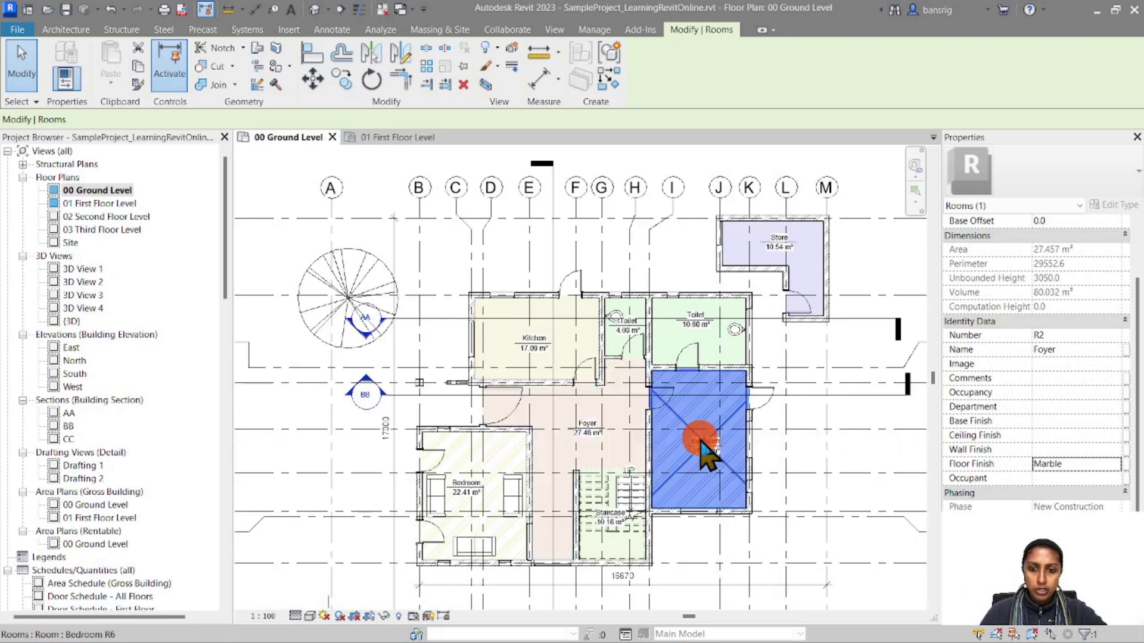
pyautogui.keyDown('ctrl'); pyautogui.click(479, 483); pyautogui.keyUp('ctrl')
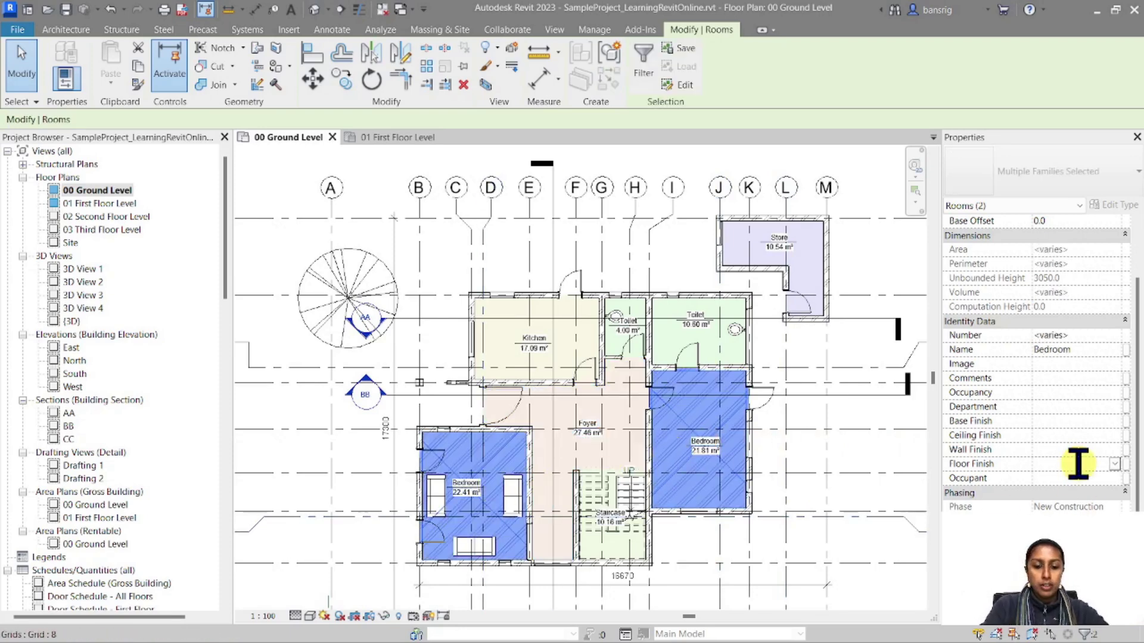
pyautogui.write('Wooden Parque')
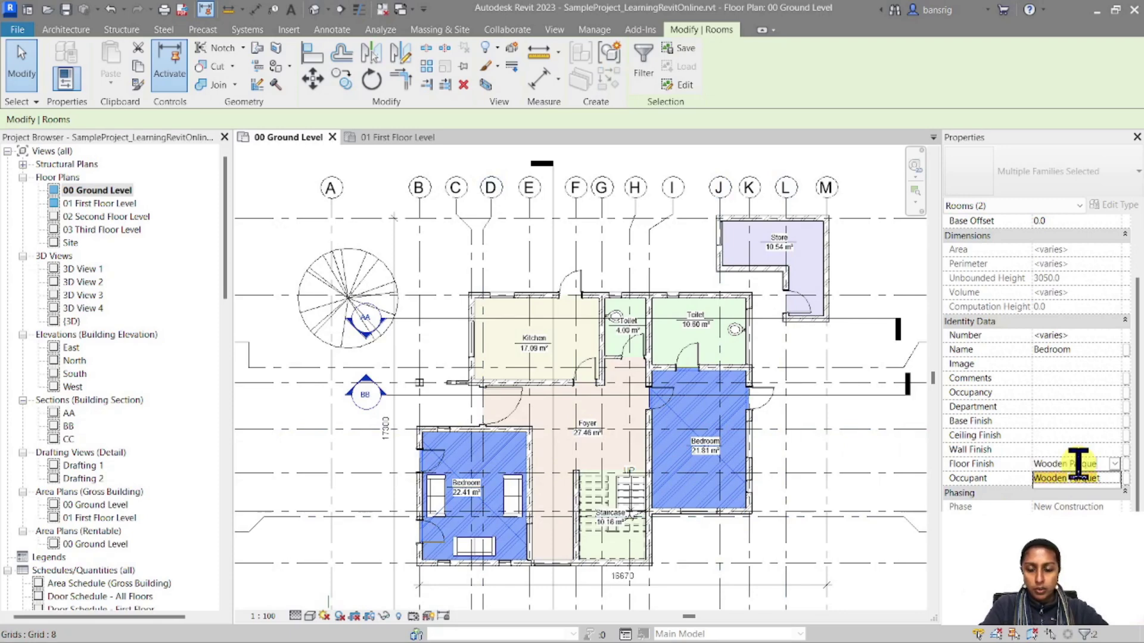
pyautogui.click(1094, 478)
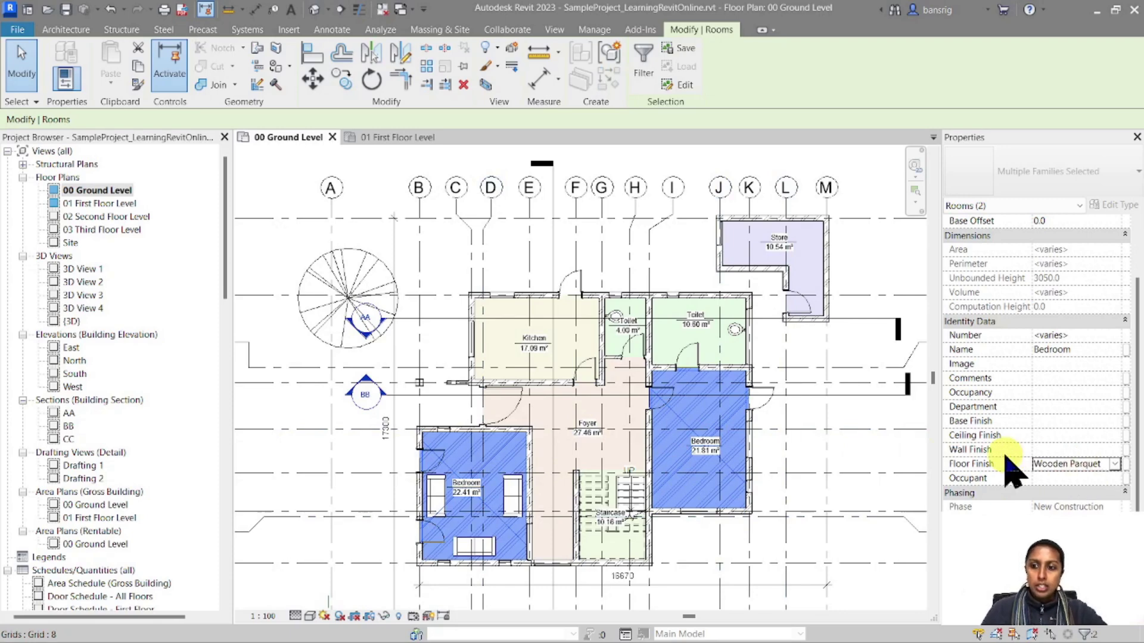
pyautogui.click(871, 444)
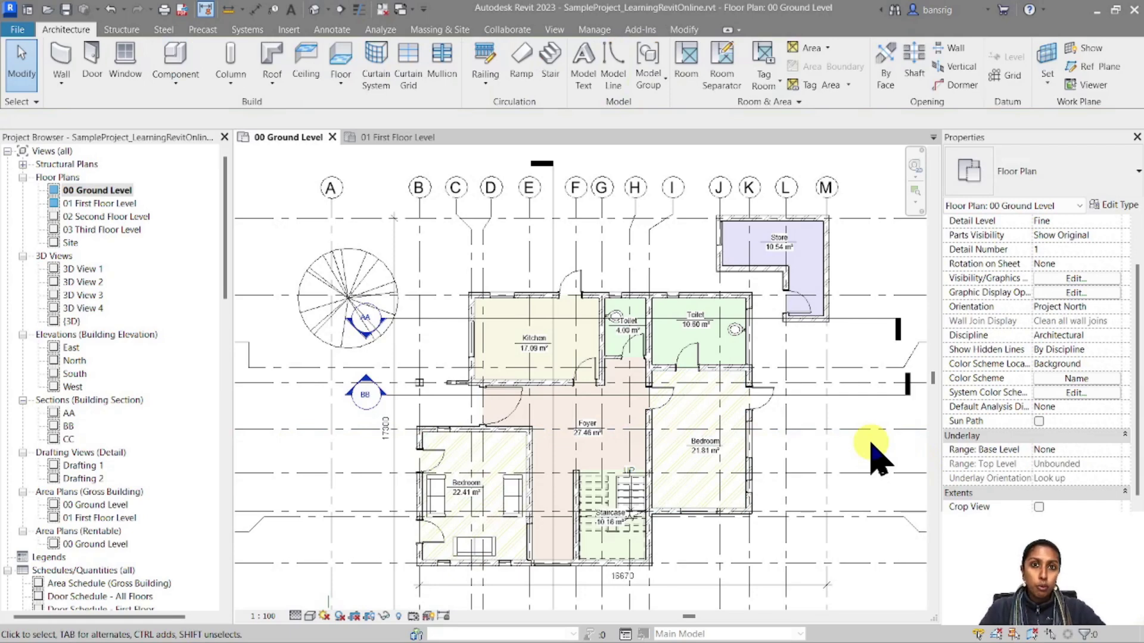
# - Duplicate the Name colour scheme as a new scheme called 'FF'
pyautogui.scroll(-2, 594, 370)
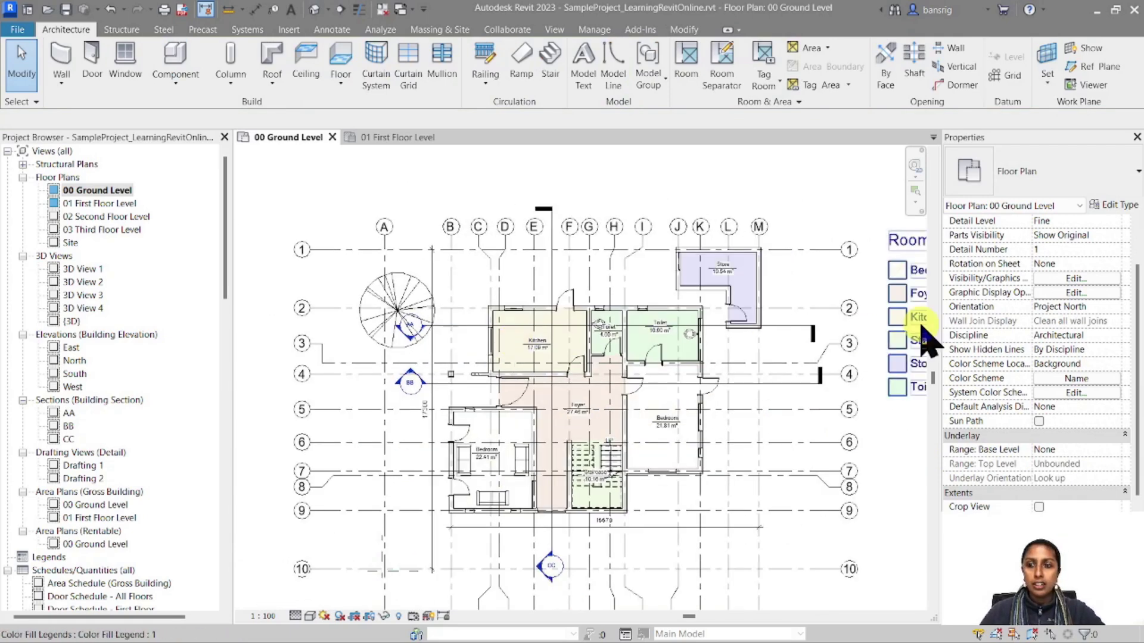
pyautogui.click(1072, 378)
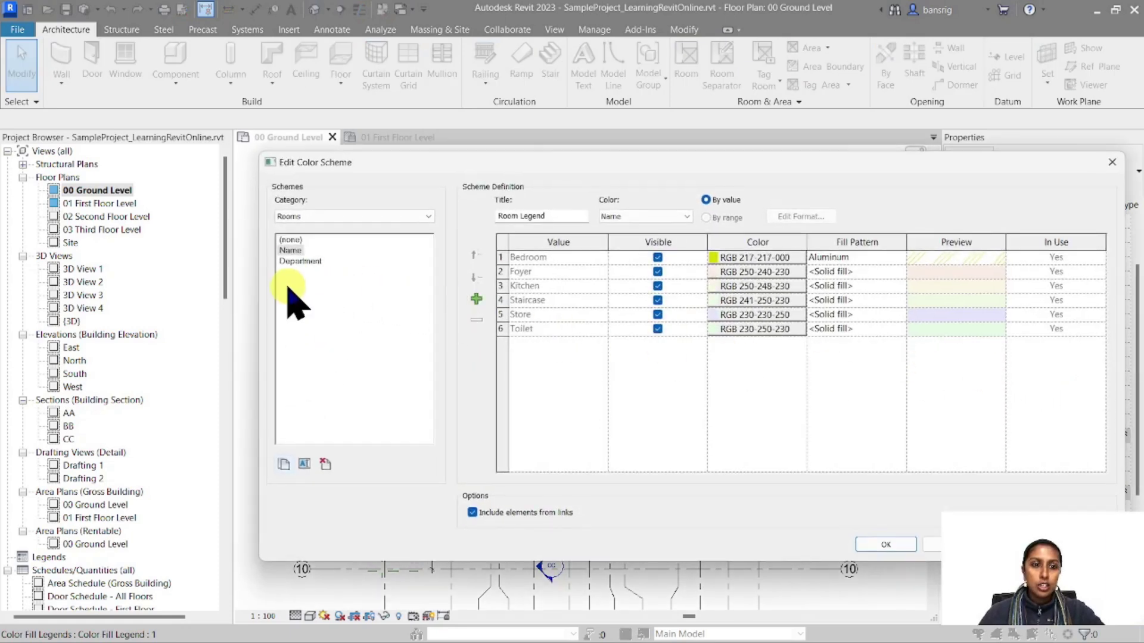
pyautogui.click(290, 251)
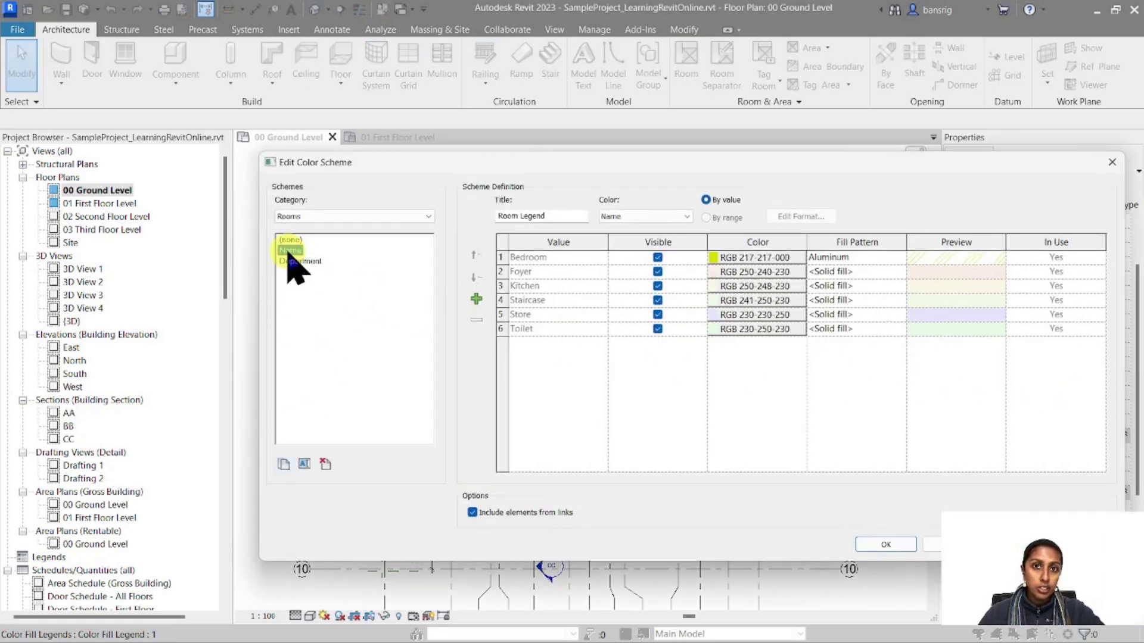
pyautogui.click(284, 464)
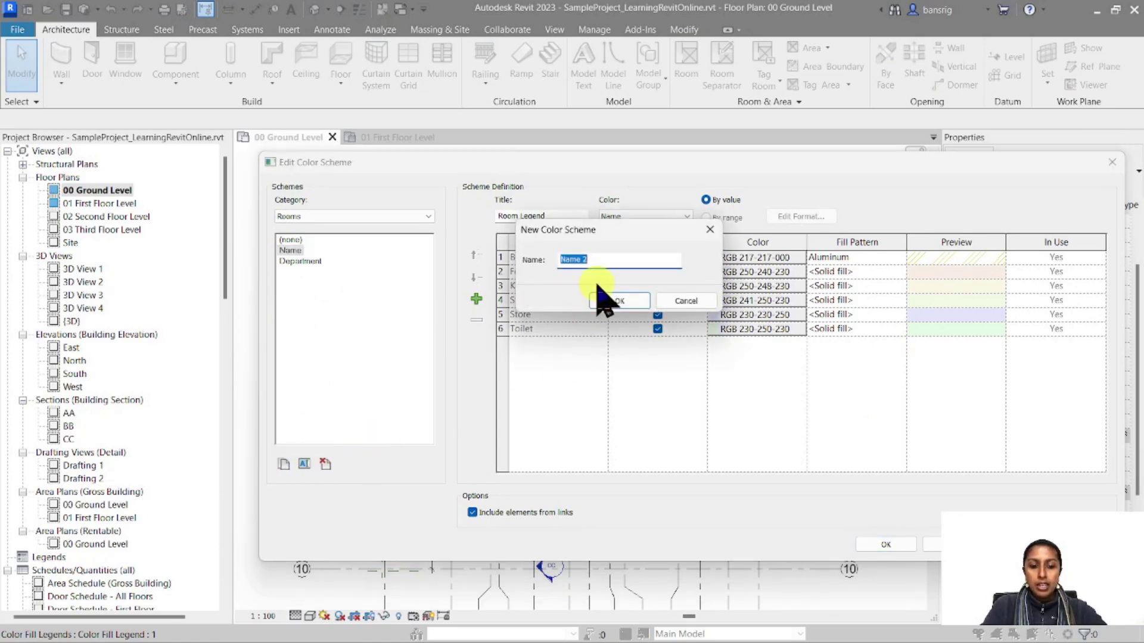
pyautogui.write('FF')
pyautogui.click(620, 301)
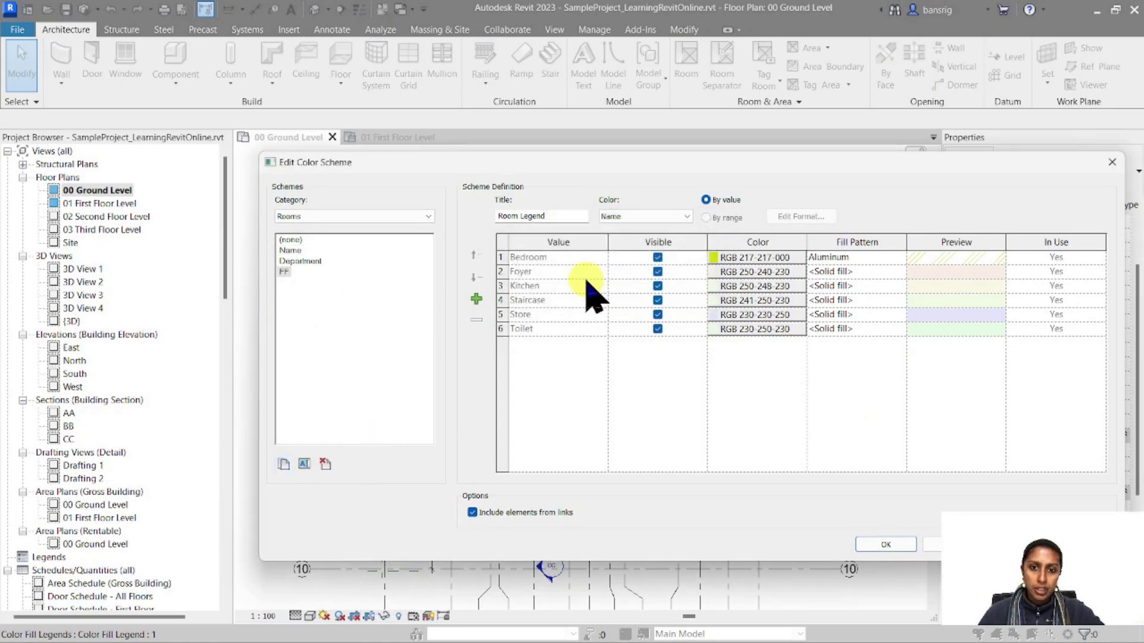
# - Make the FF scheme colour by Floor Finish and apply it to the ground-floor plan
pyautogui.click(643, 216)
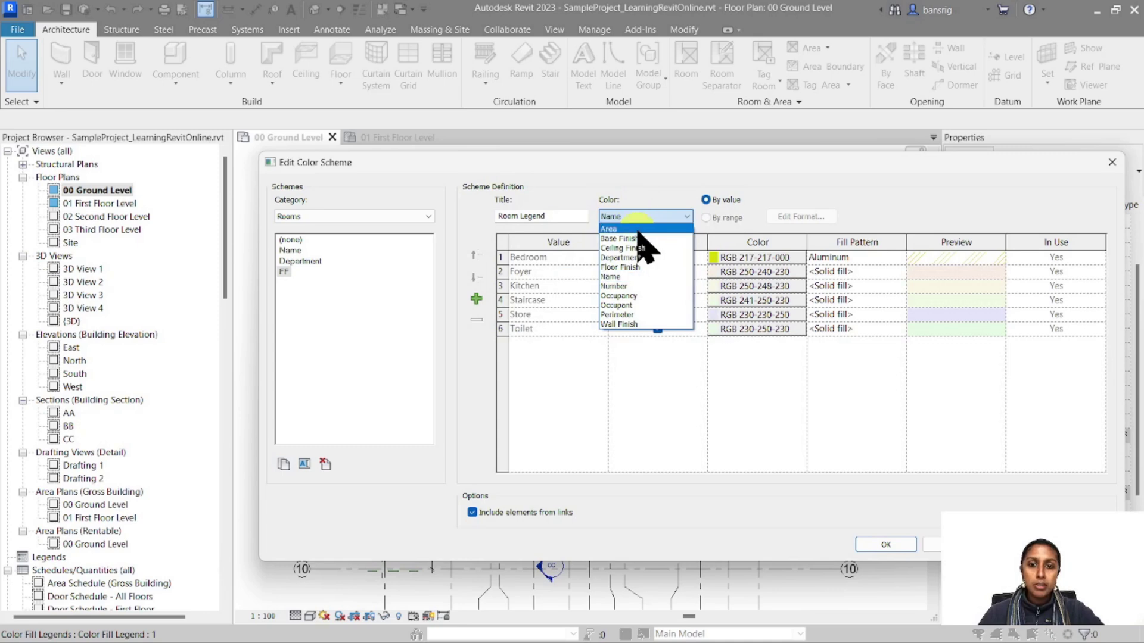
pyautogui.click(646, 285)
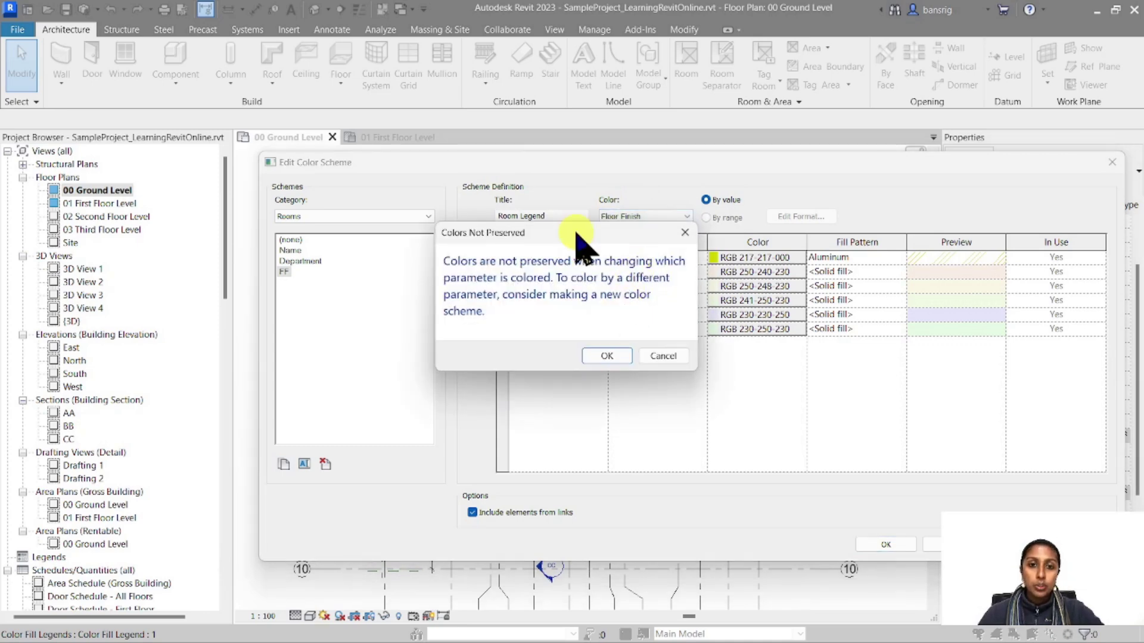
pyautogui.click(607, 355)
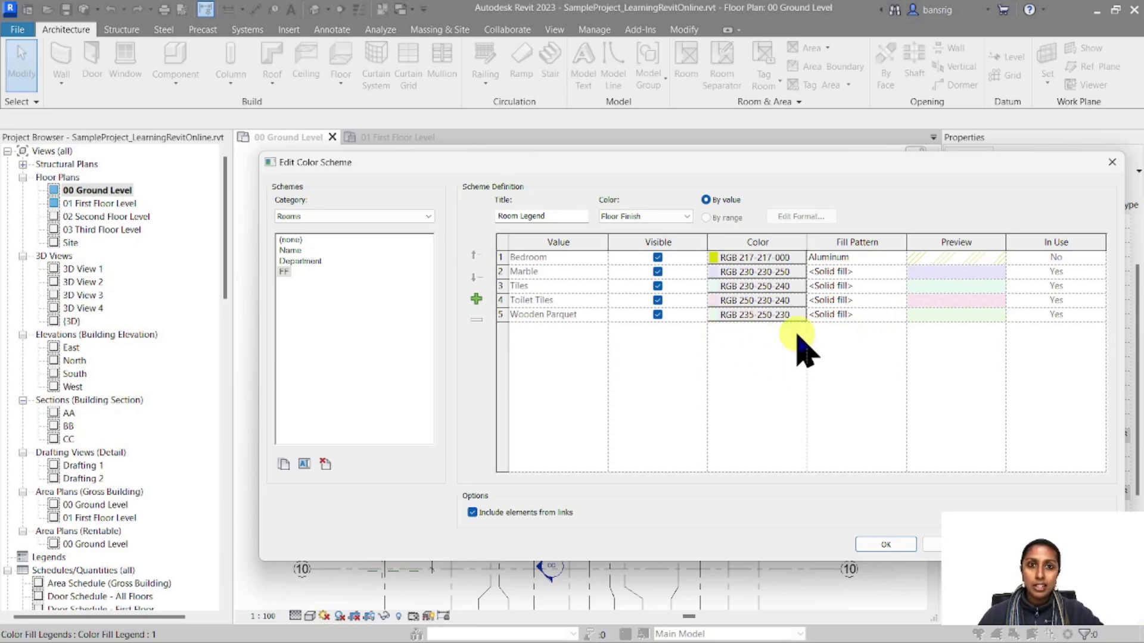
pyautogui.click(886, 544)
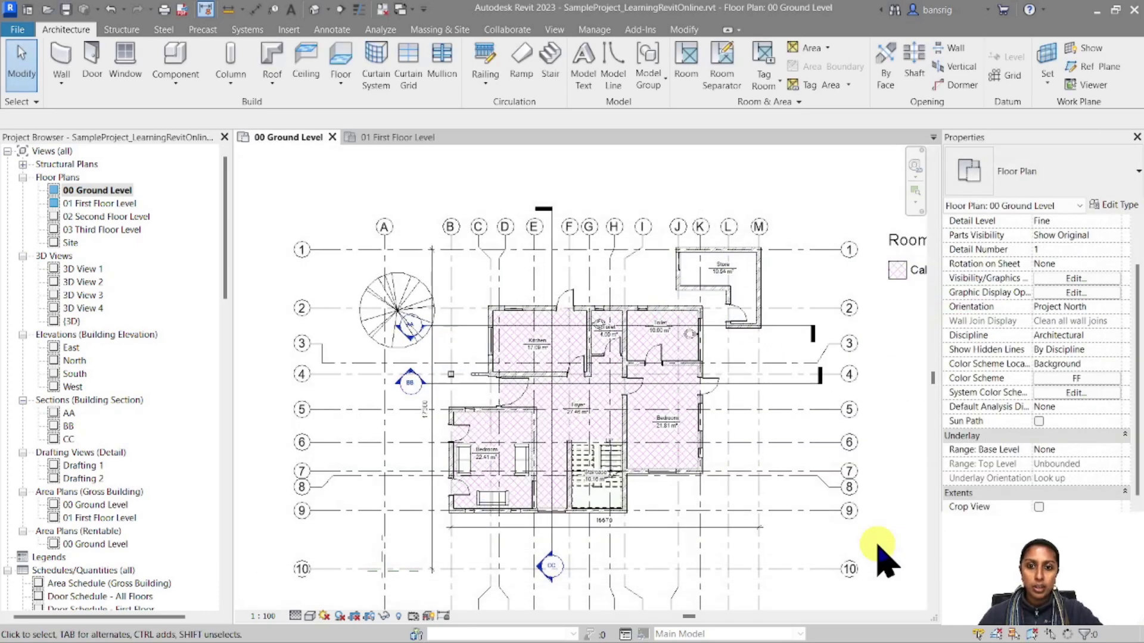
pyautogui.scroll(3, 825, 548)
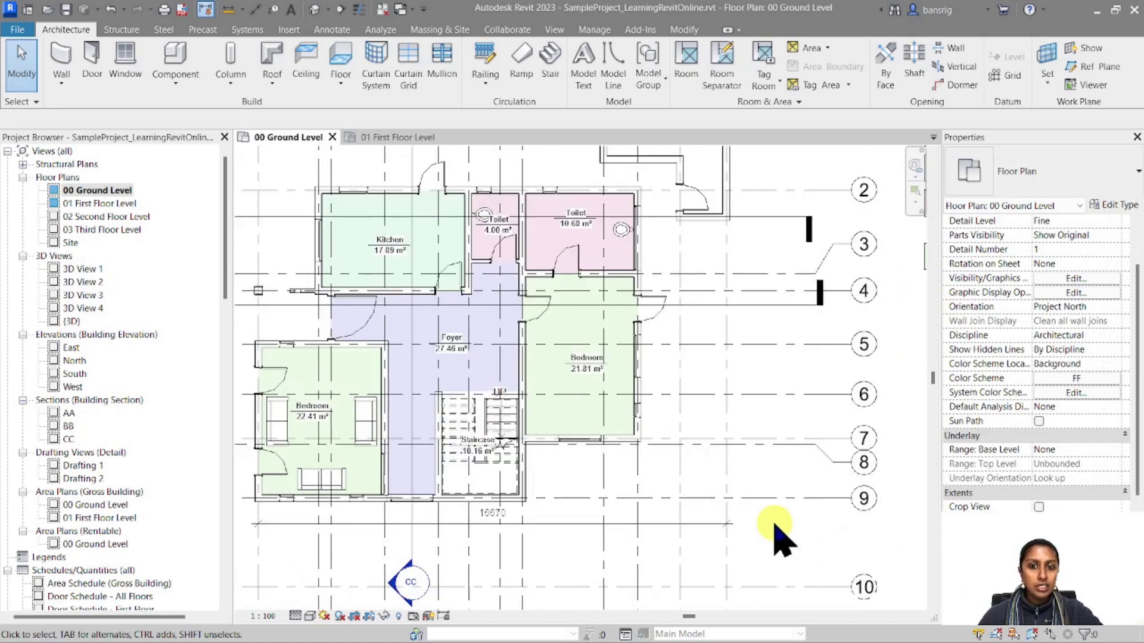
pyautogui.scroll(-2, 549, 473)
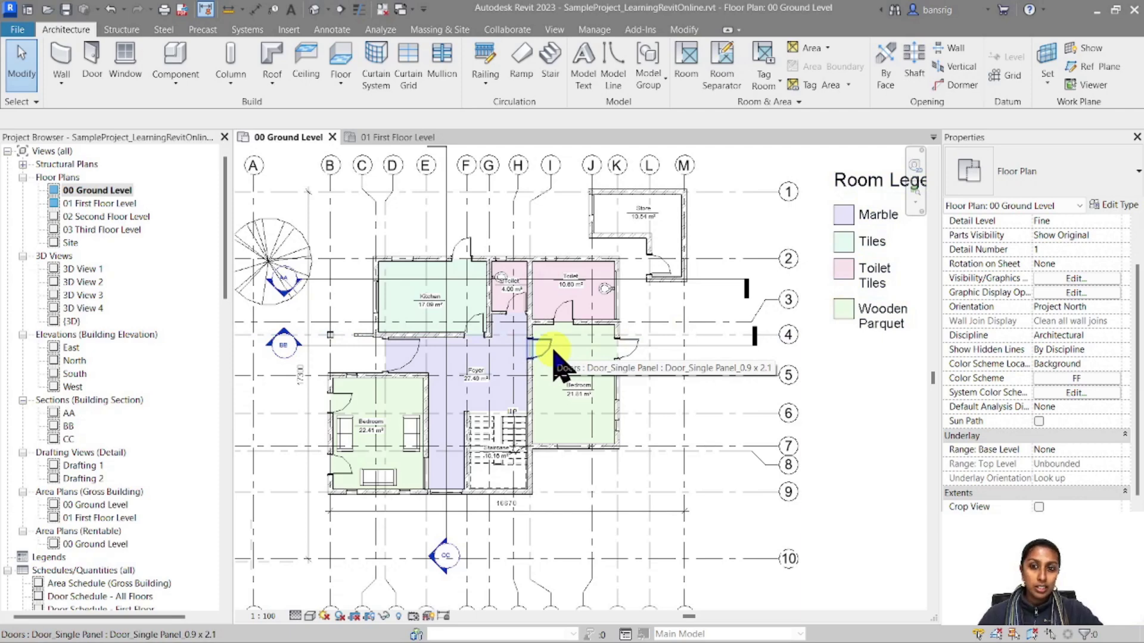
# - Change Wooden Parquet's colour in the FF colour scheme to brownish red RGB 128-064-064
pyautogui.click(1066, 379)
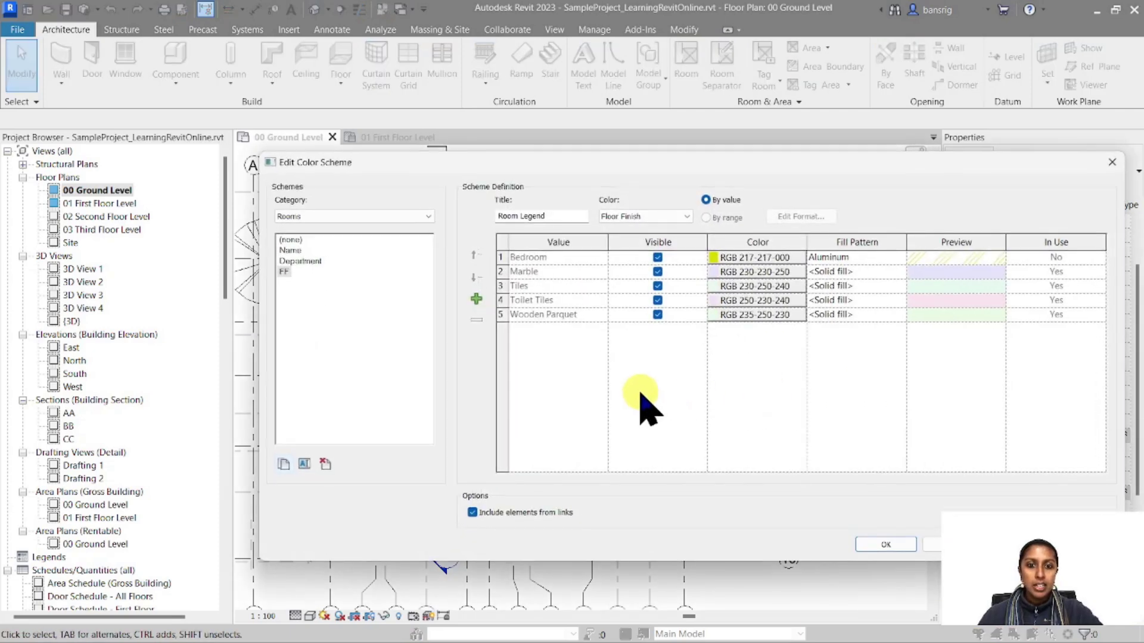
pyautogui.click(774, 314)
pyautogui.click(848, 265)
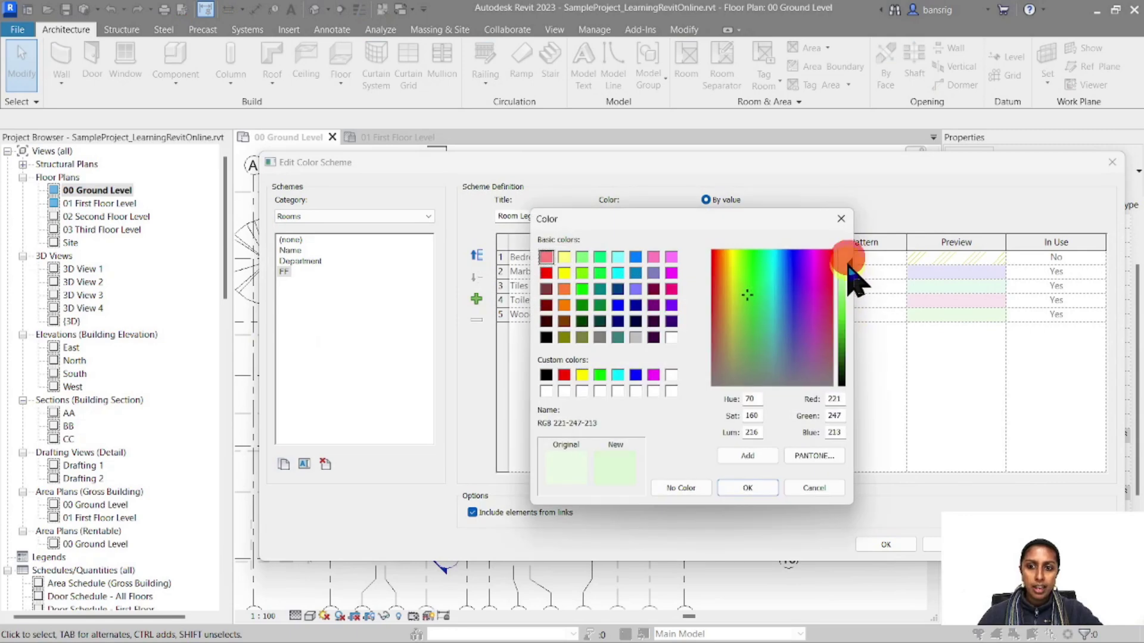
pyautogui.moveTo(849, 266); pyautogui.dragTo(847, 337)
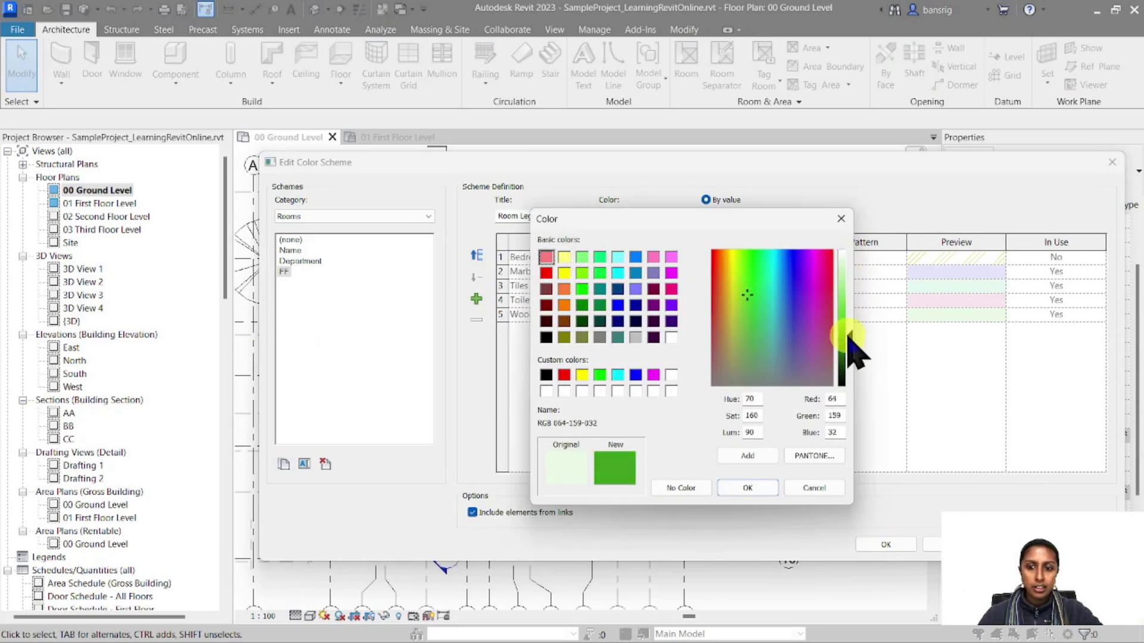
pyautogui.click(546, 305)
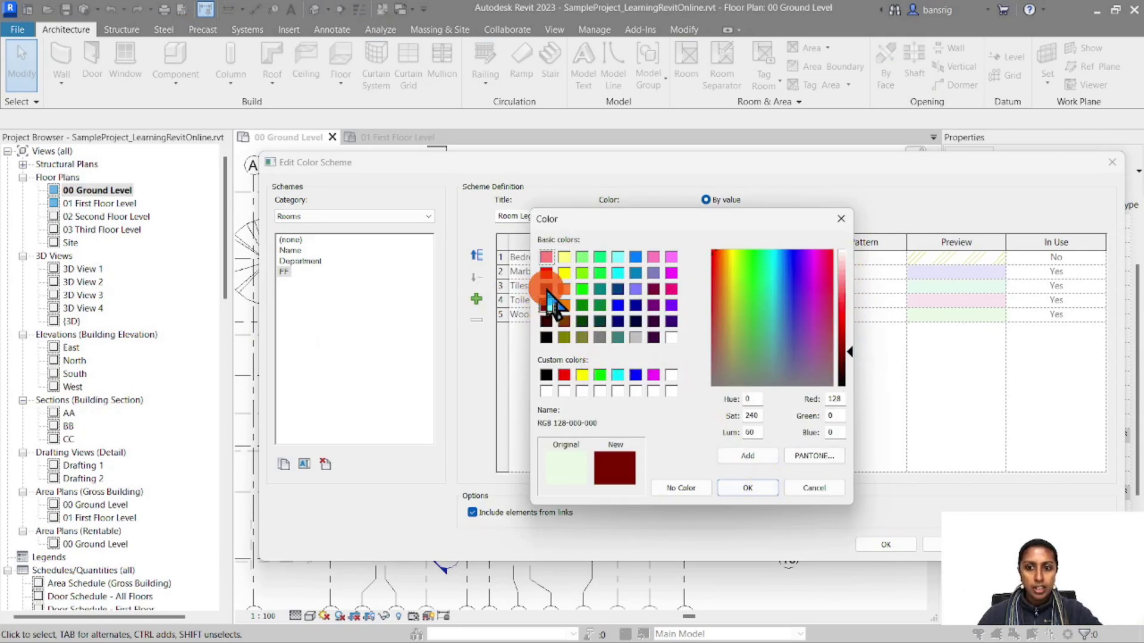
pyautogui.click(546, 288)
pyautogui.click(746, 487)
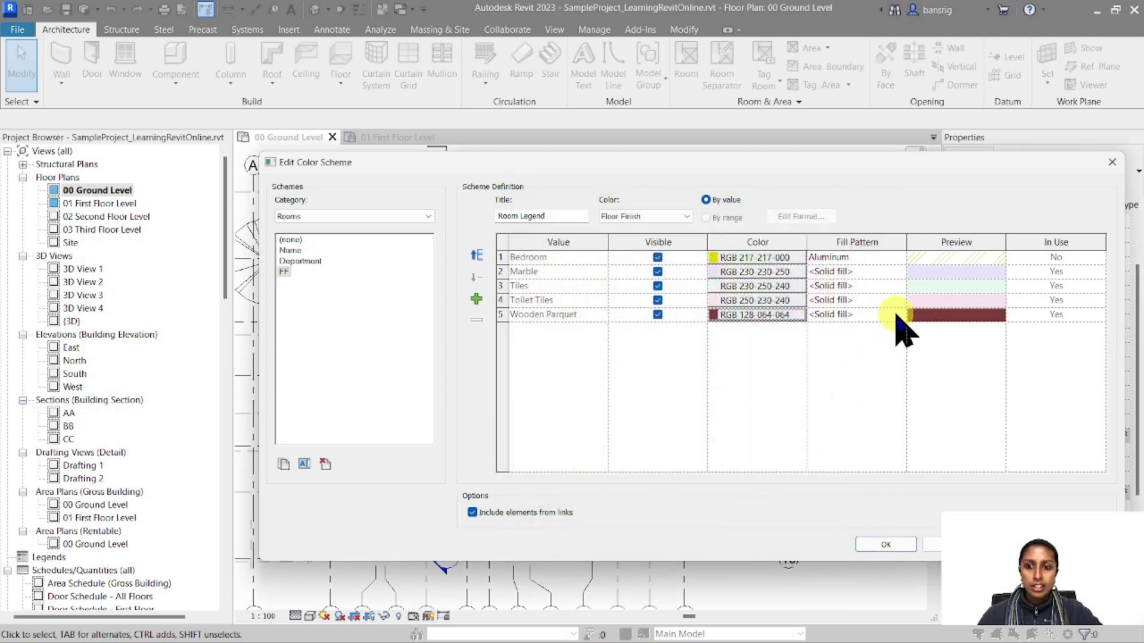
# - Give Wooden Parquet the Wood 2 fill pattern and apply the scheme to the plan
pyautogui.click(896, 314)
pyautogui.scroll(-6, 890, 358)
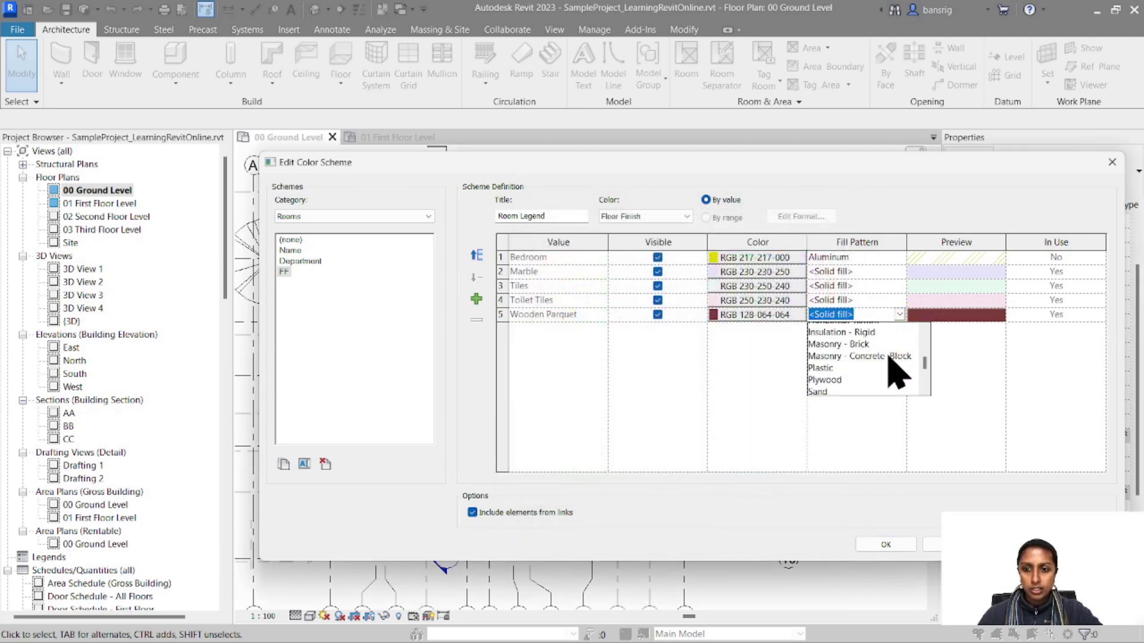
pyautogui.scroll(-5, 889, 357)
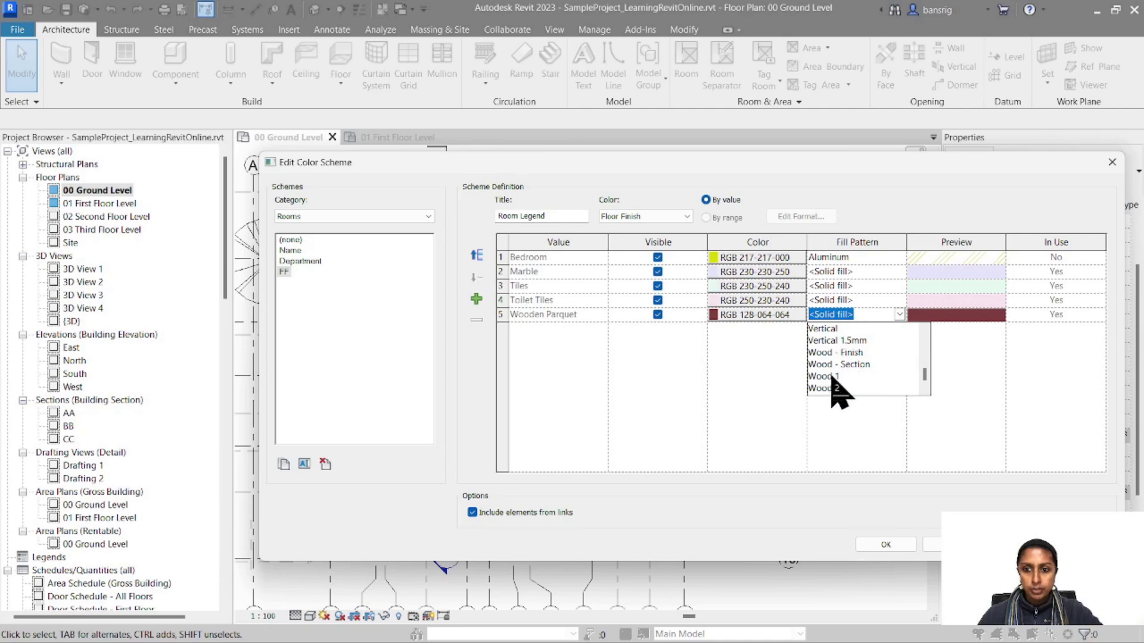
pyautogui.click(832, 386)
pyautogui.click(894, 544)
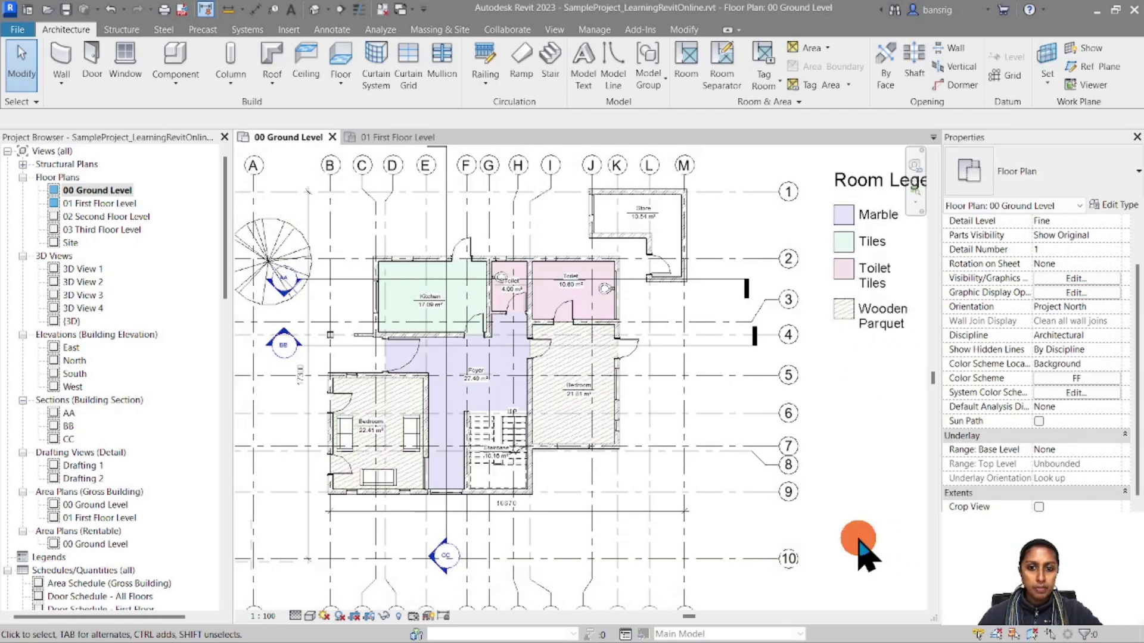
# - Zoom out and pan so the full Ground Level plan, grids and Room Legend show
pyautogui.scroll(3, 370, 523)
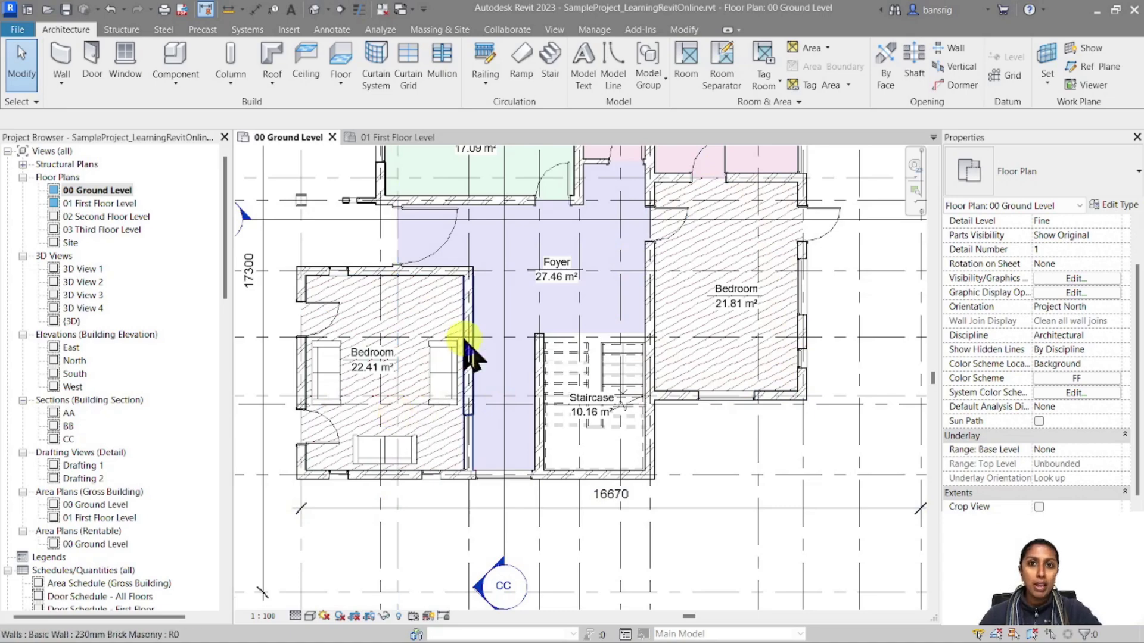
pyautogui.scroll(-3, 465, 350)
pyautogui.scroll(-1, 511, 322)
pyautogui.moveTo(511, 322); pyautogui.dragTo(467, 332, button='middle')
pyautogui.scroll(-1, 714, 306)
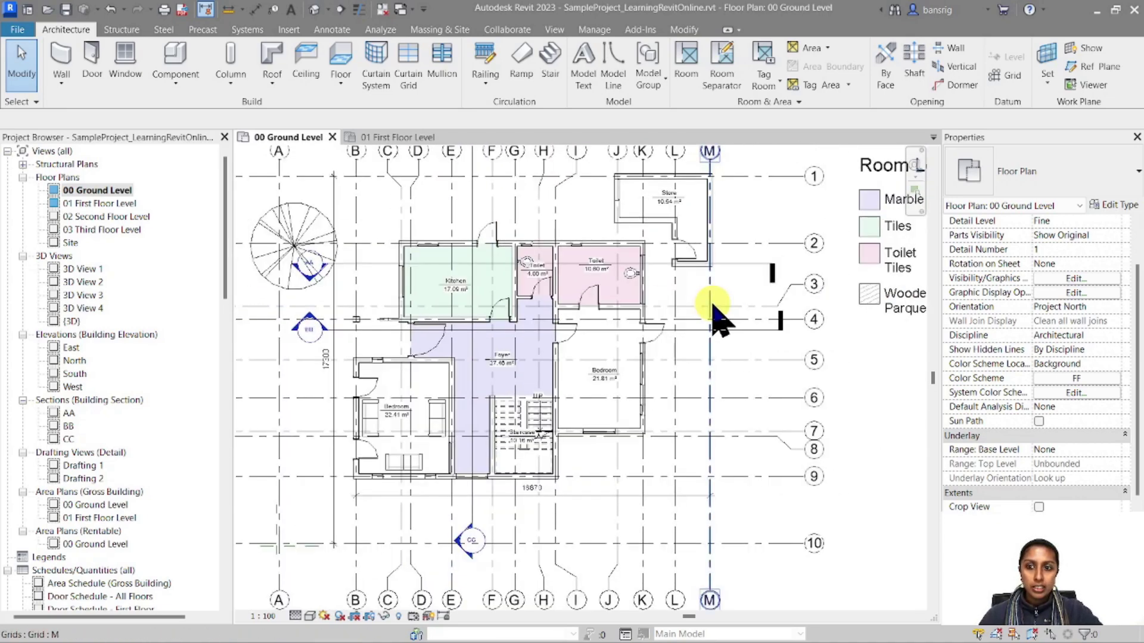
# - Edit the legend's colour scheme and set Toilet Tiles to magenta RGB 200-040-120
pyautogui.click(869, 284)
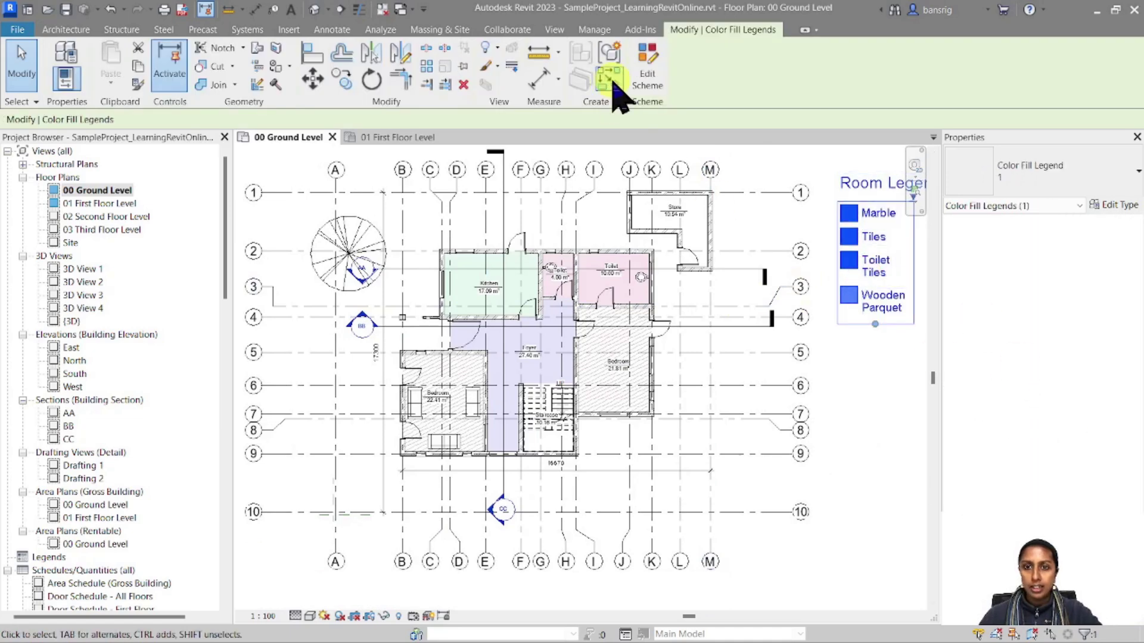
pyautogui.click(647, 74)
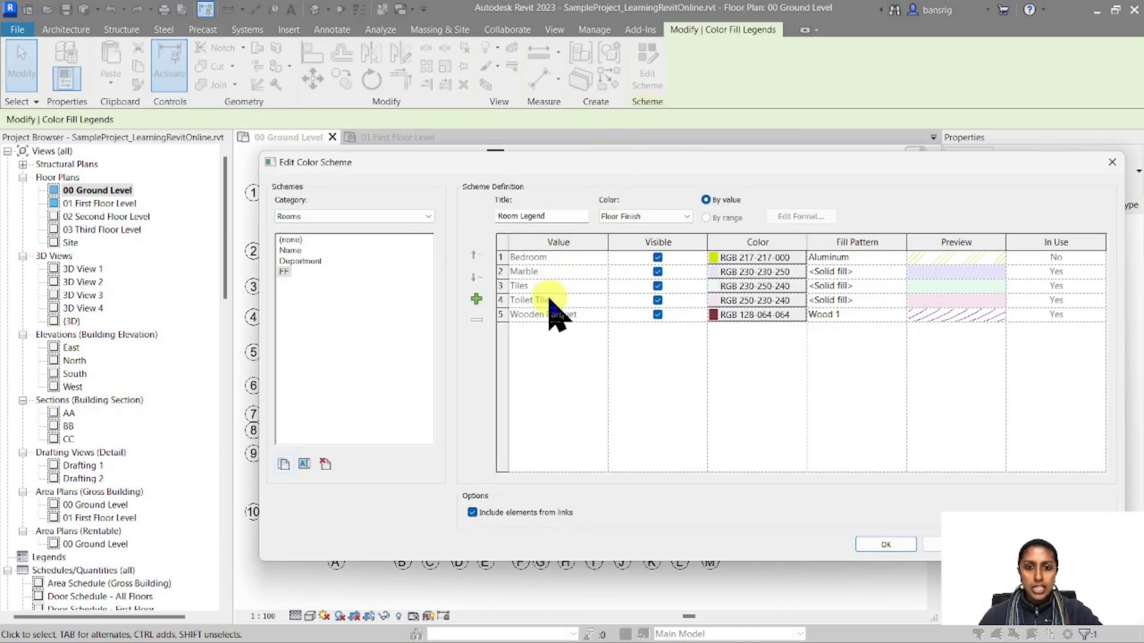
pyautogui.click(731, 301)
pyautogui.click(823, 295)
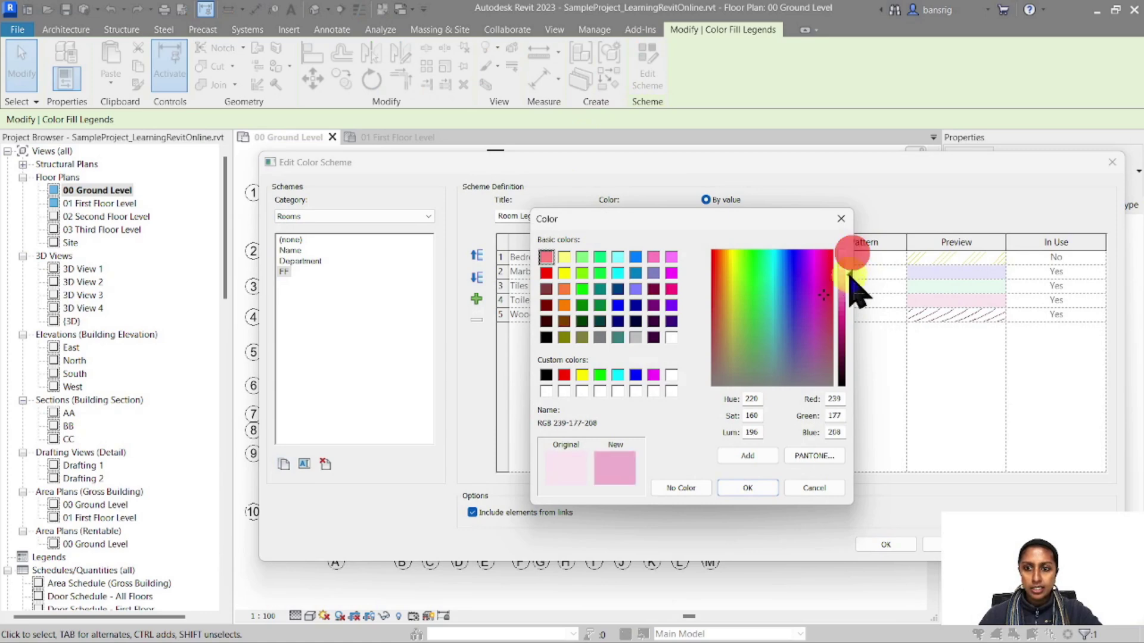
pyautogui.click(846, 322)
pyautogui.press('Return')
# - Give Toilet Tiles the Crosshatch fill pattern and apply the scheme
pyautogui.click(881, 302)
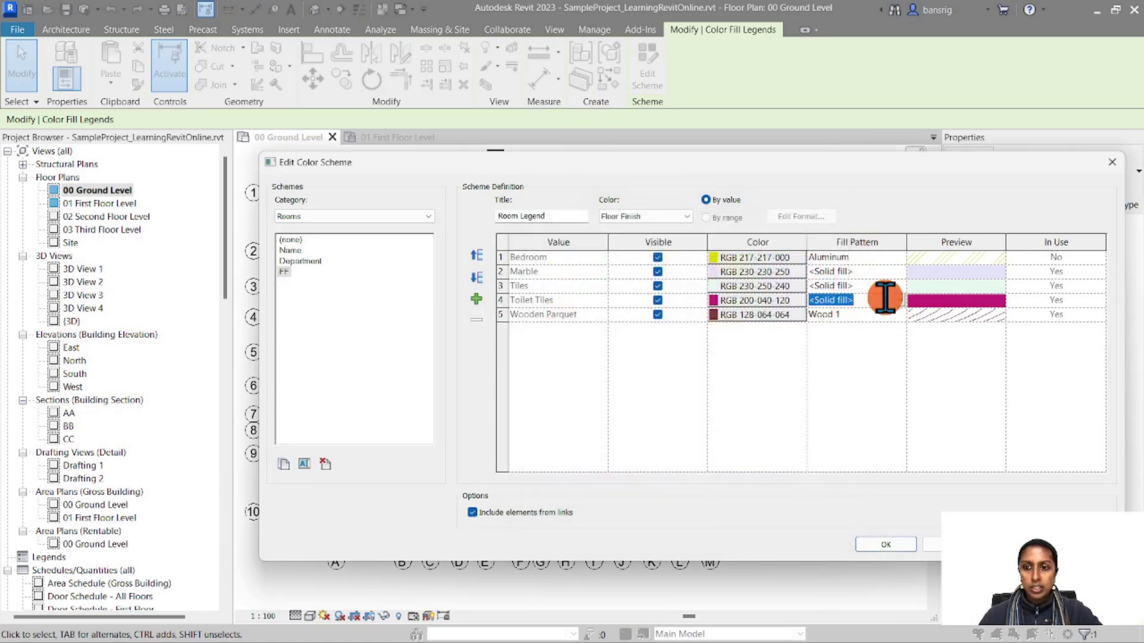
pyautogui.click(898, 299)
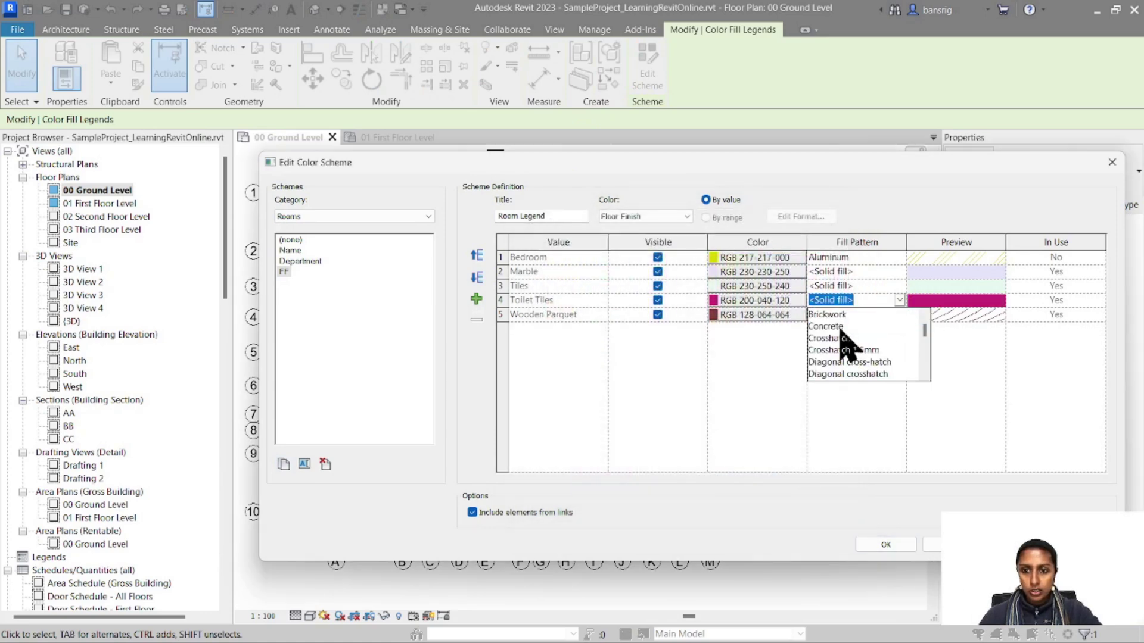
pyautogui.click(842, 339)
pyautogui.click(891, 545)
# - Deselect the legend and pan to view the whole plan and legend
pyautogui.click(810, 539)
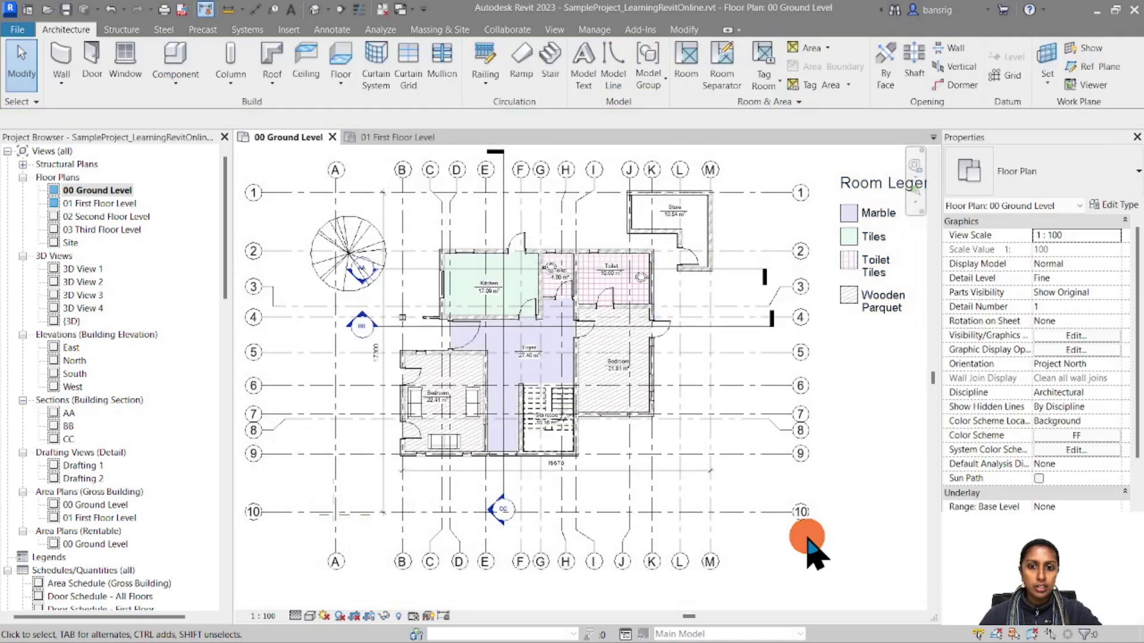
pyautogui.scroll(3, 557, 294)
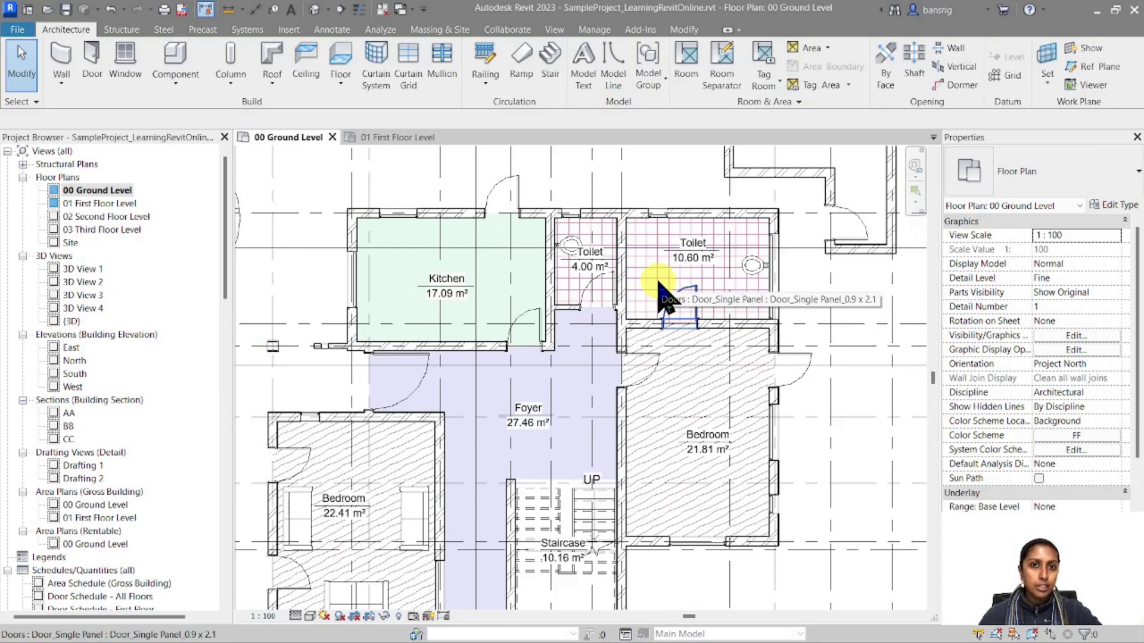
pyautogui.scroll(-3, 658, 295)
pyautogui.moveTo(659, 295); pyautogui.dragTo(574, 329, button='middle')
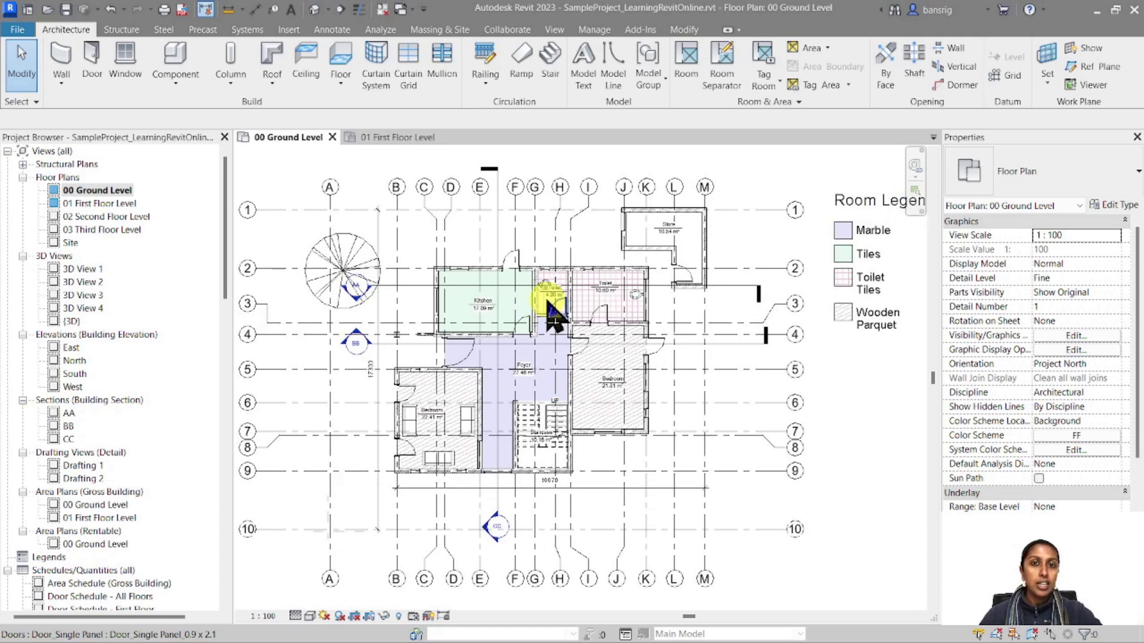
# - Start a new Schedule/Quantities for the Rooms category
pyautogui.click(555, 29)
pyautogui.click(733, 48)
pyautogui.click(742, 68)
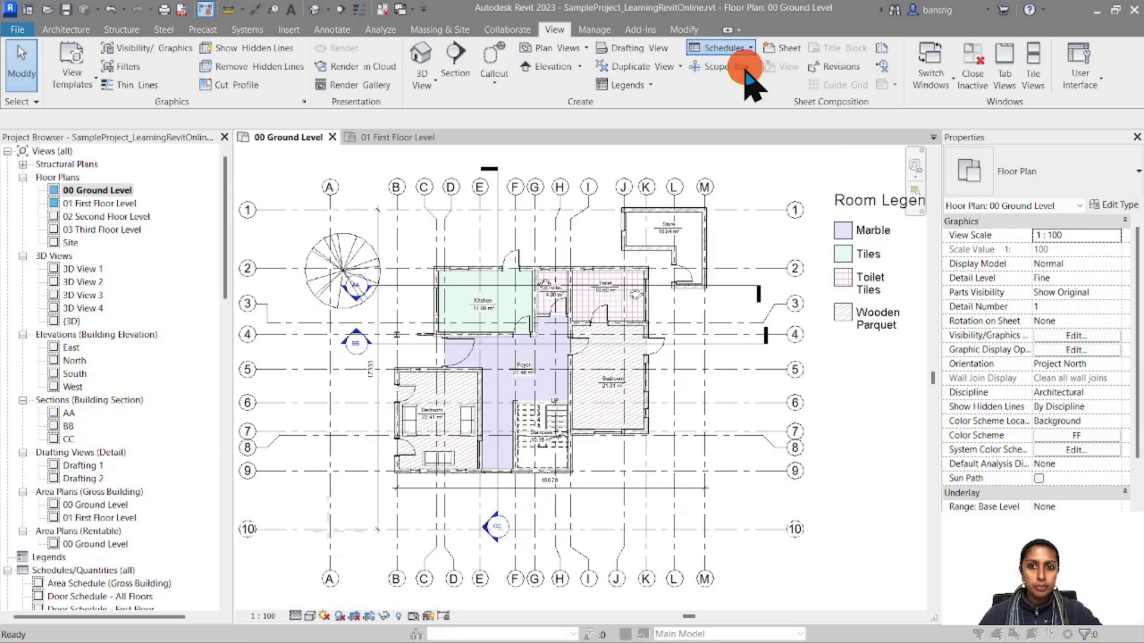
pyautogui.click(484, 446)
pyautogui.scroll(-15, 494, 417)
pyautogui.click(489, 371)
pyautogui.scroll(-3, 510, 408)
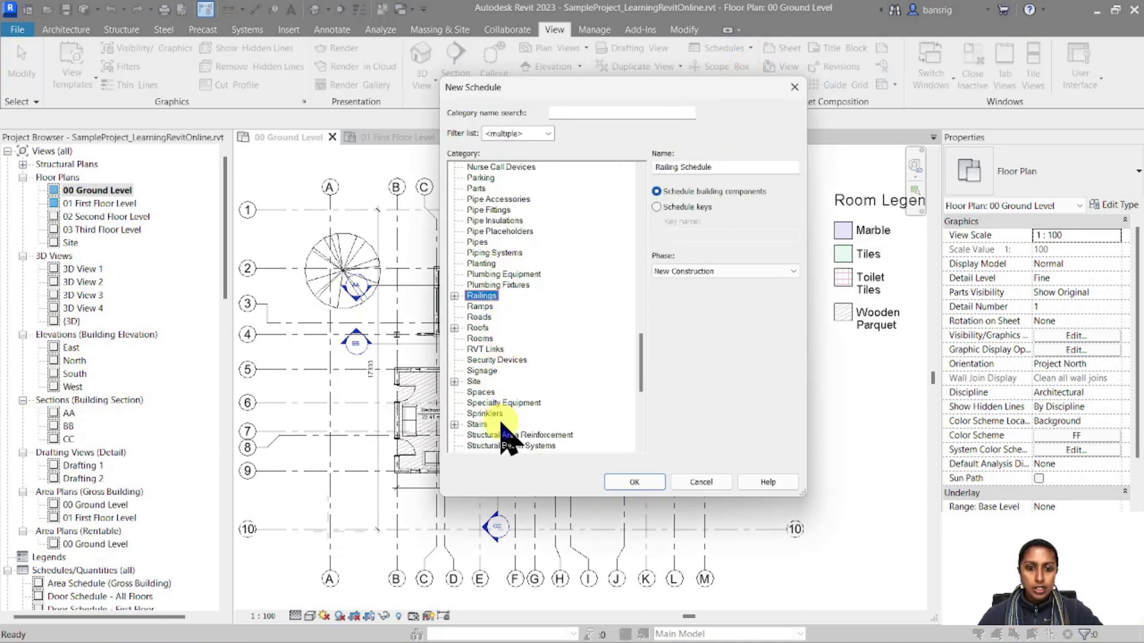
pyautogui.doubleClick(482, 316)
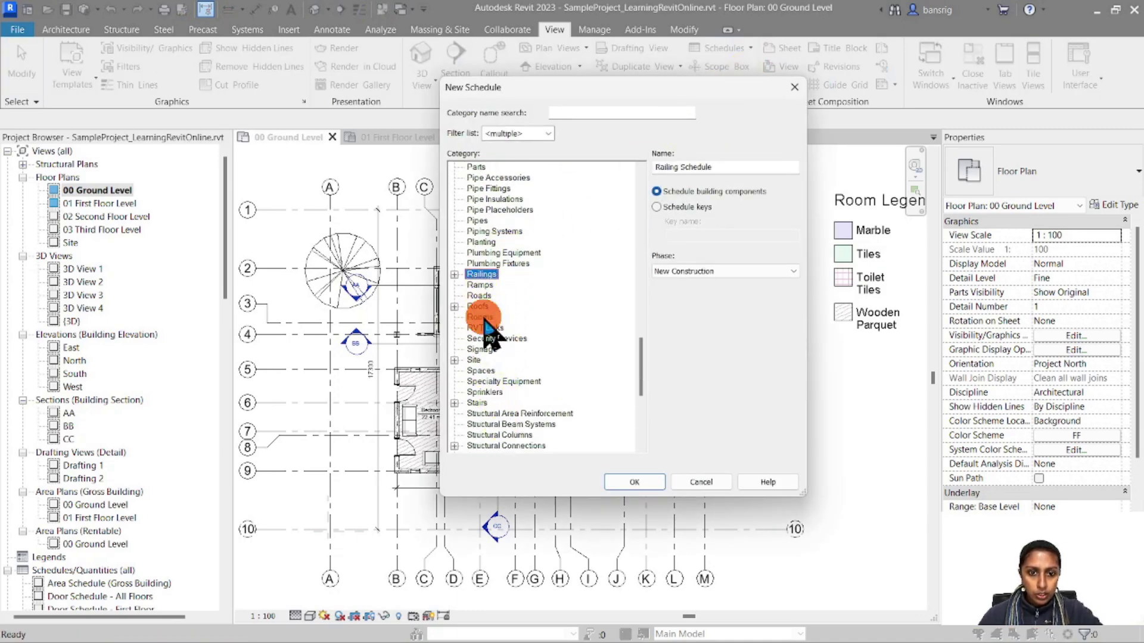
# - Add Level, Name, Floor Finish and Area as schedule columns
pyautogui.click(525, 333)
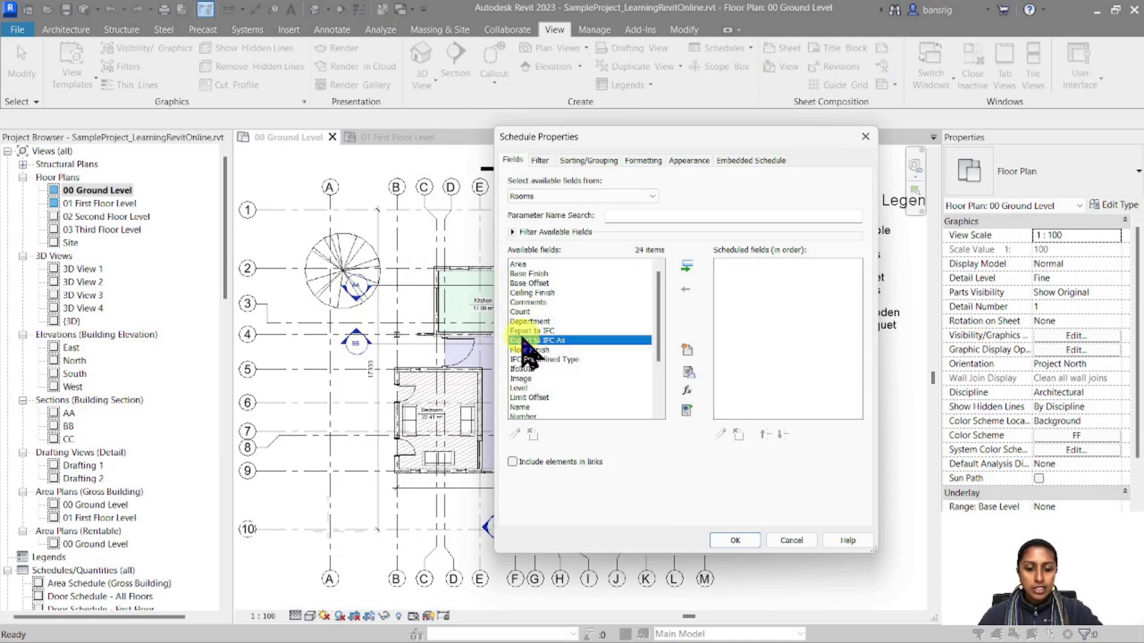
pyautogui.click(533, 387)
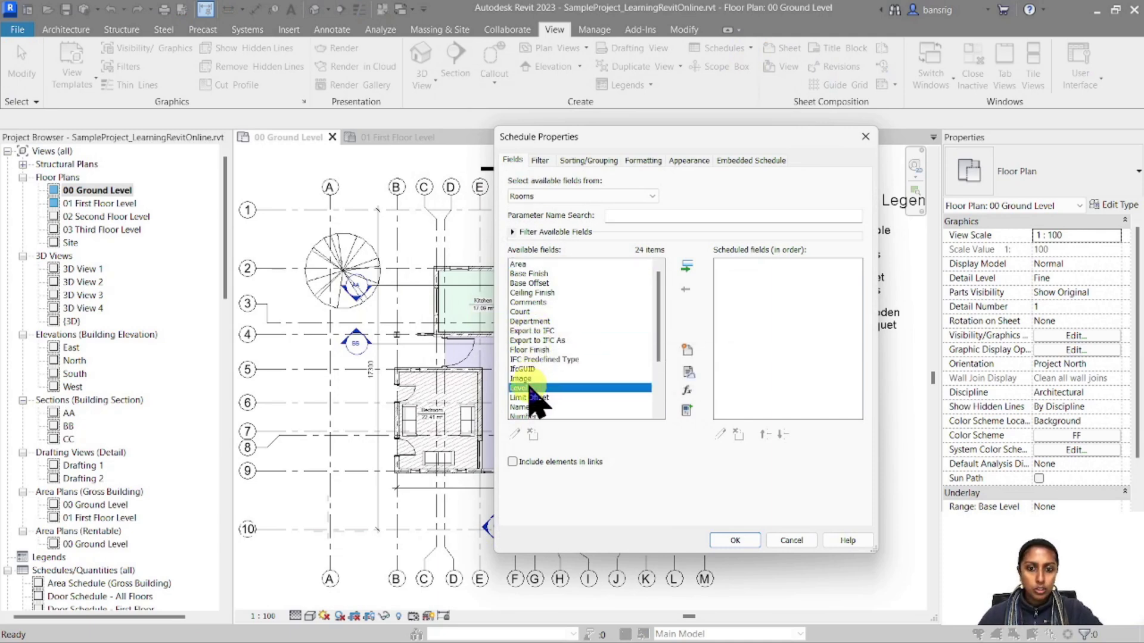
pyautogui.doubleClick(534, 388)
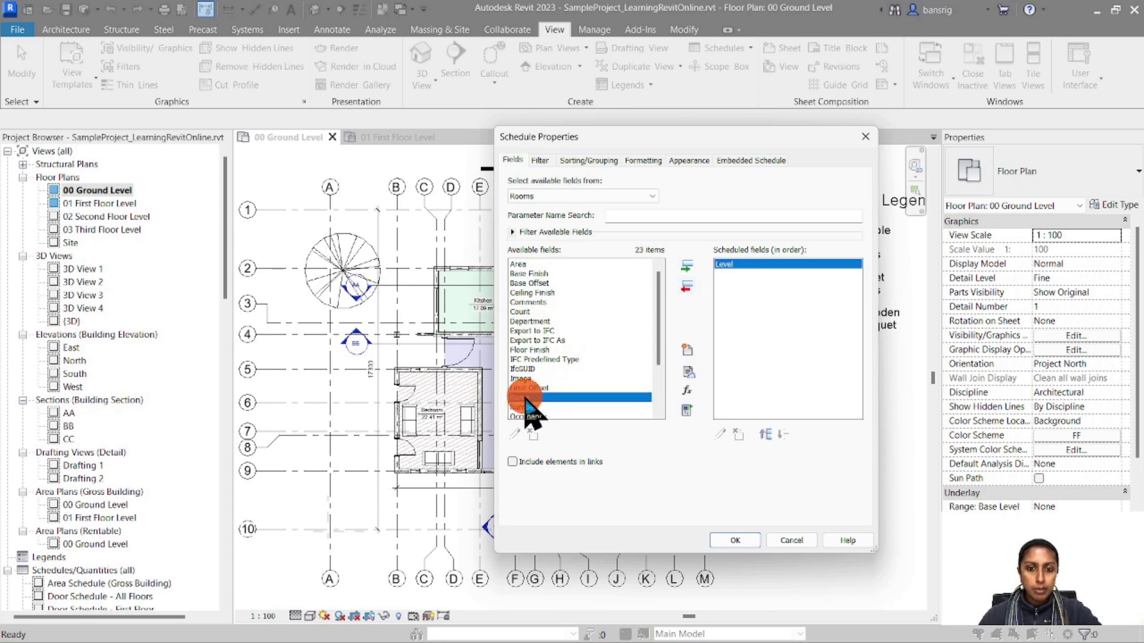
pyautogui.doubleClick(523, 397)
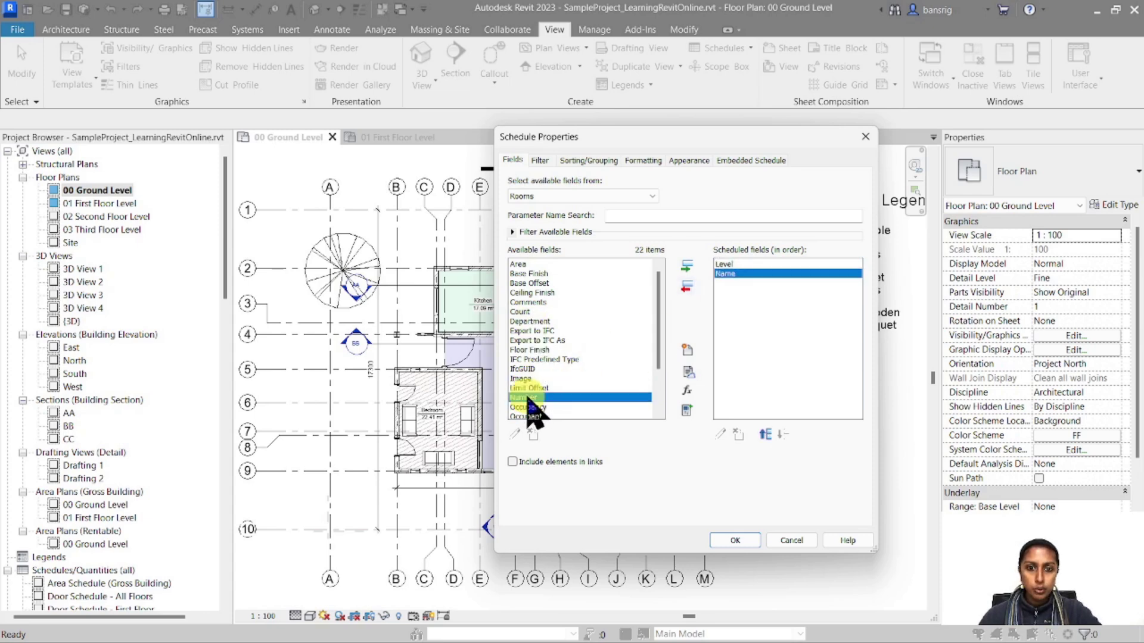
pyautogui.doubleClick(530, 349)
pyautogui.doubleClick(516, 264)
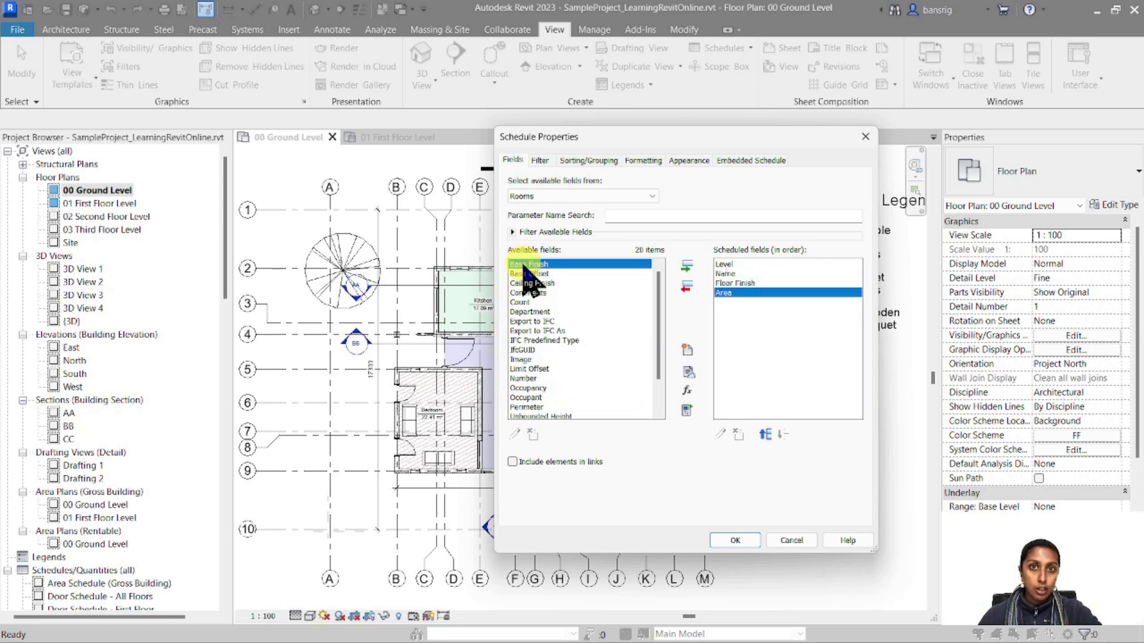
# - Sort by Level then Floor Finish with a footer, and turn on grand totals
pyautogui.click(585, 160)
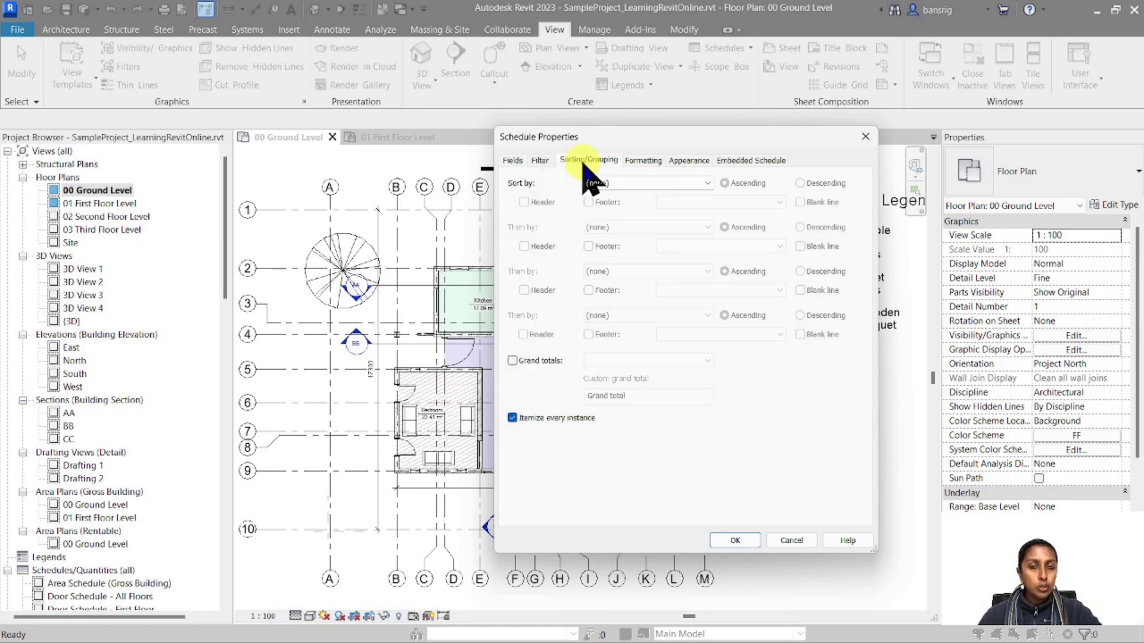
pyautogui.click(596, 184)
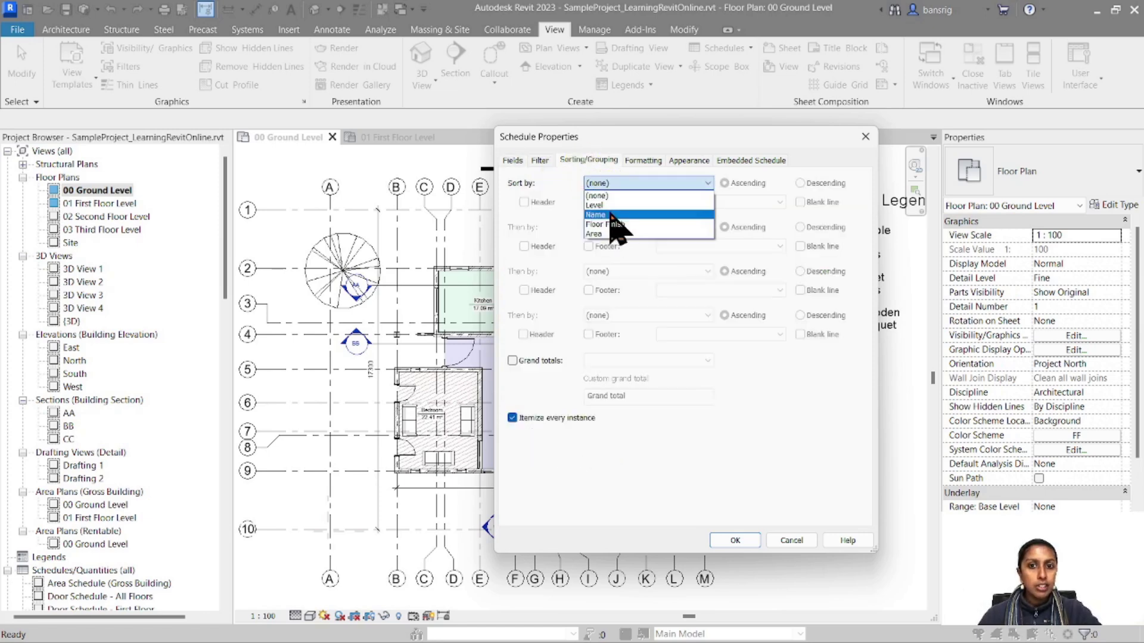
pyautogui.click(598, 205)
pyautogui.click(613, 227)
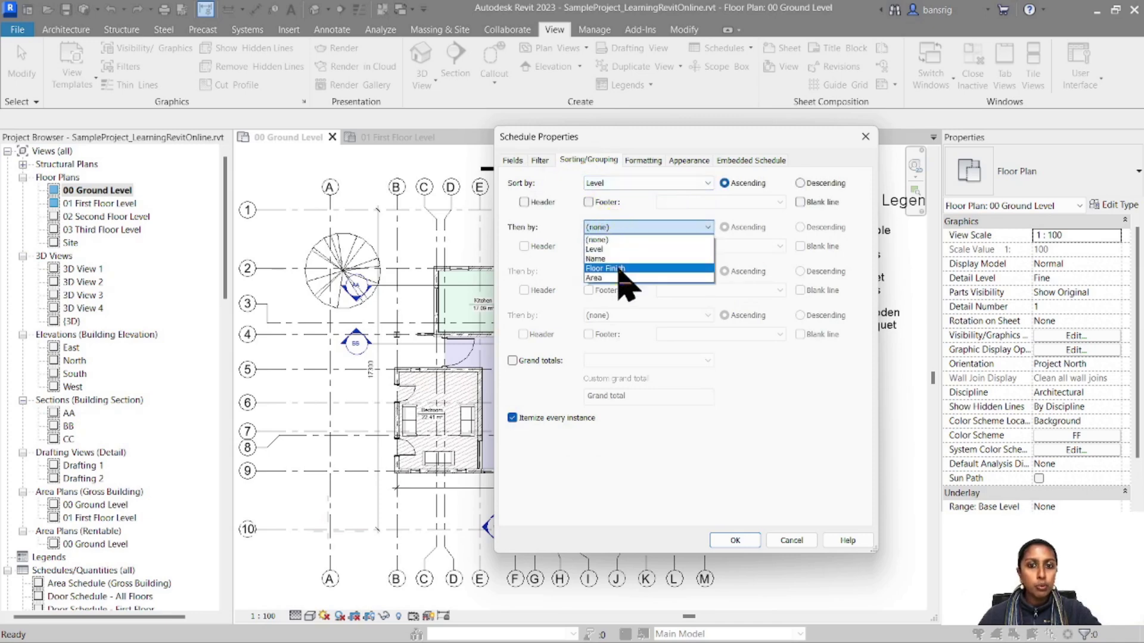
pyautogui.click(619, 269)
pyautogui.click(543, 361)
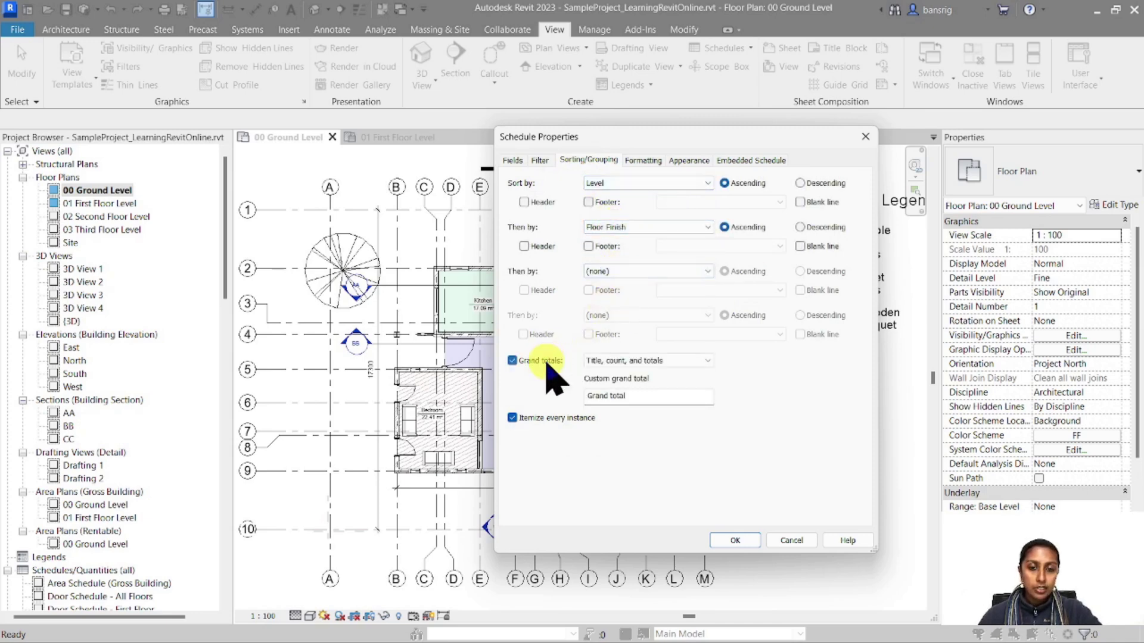
pyautogui.click(603, 246)
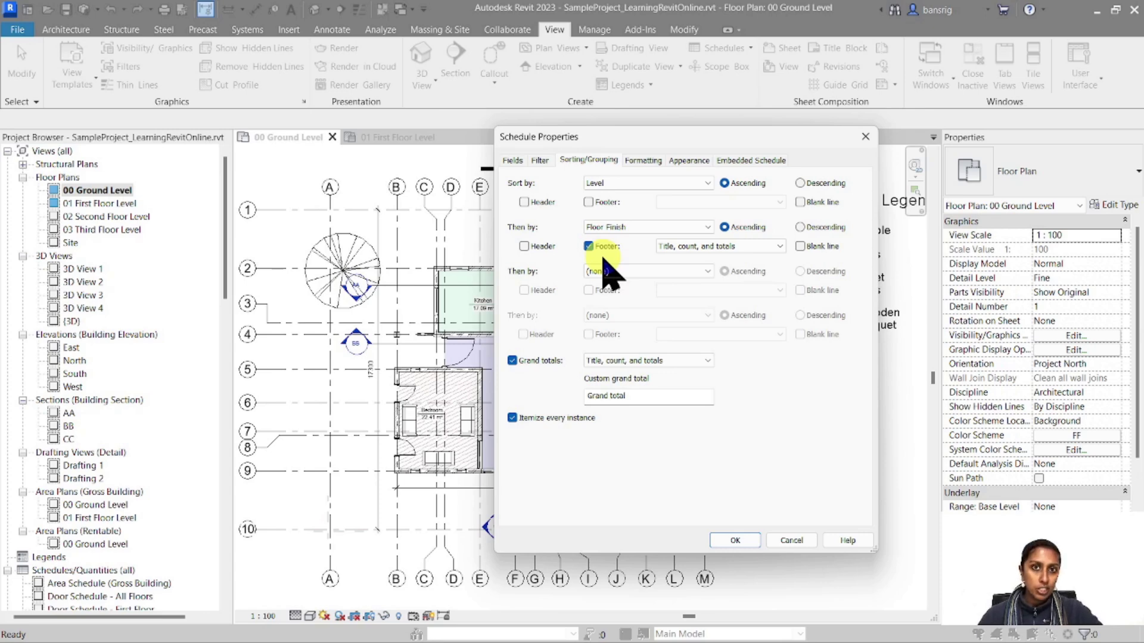
# - Make the Area column calculate totals and create the schedule
pyautogui.click(643, 161)
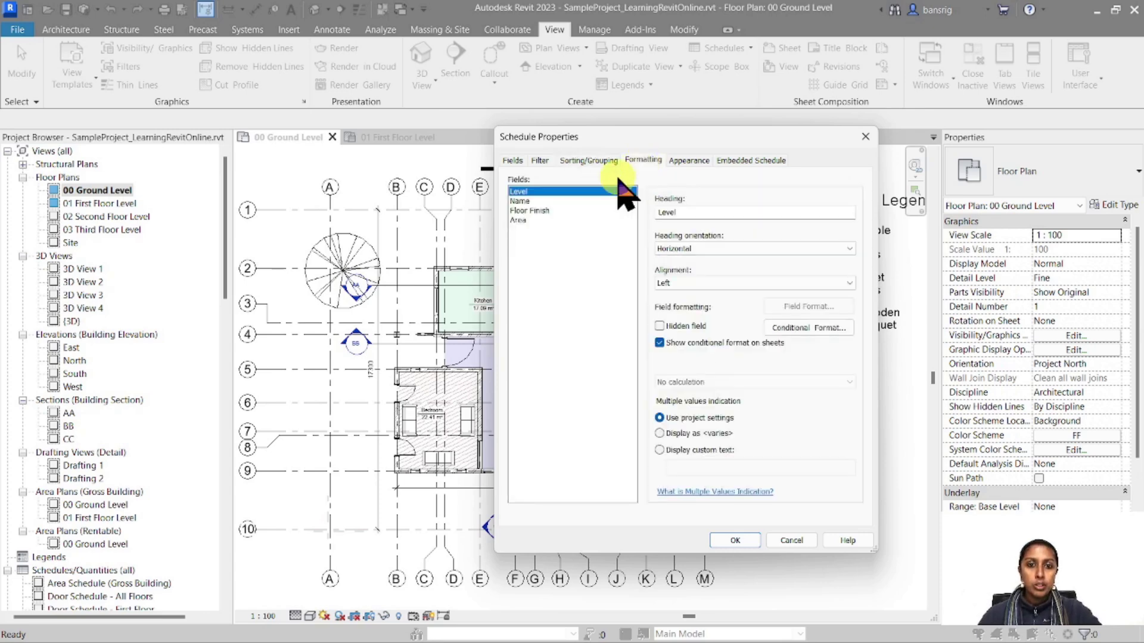
pyautogui.click(518, 220)
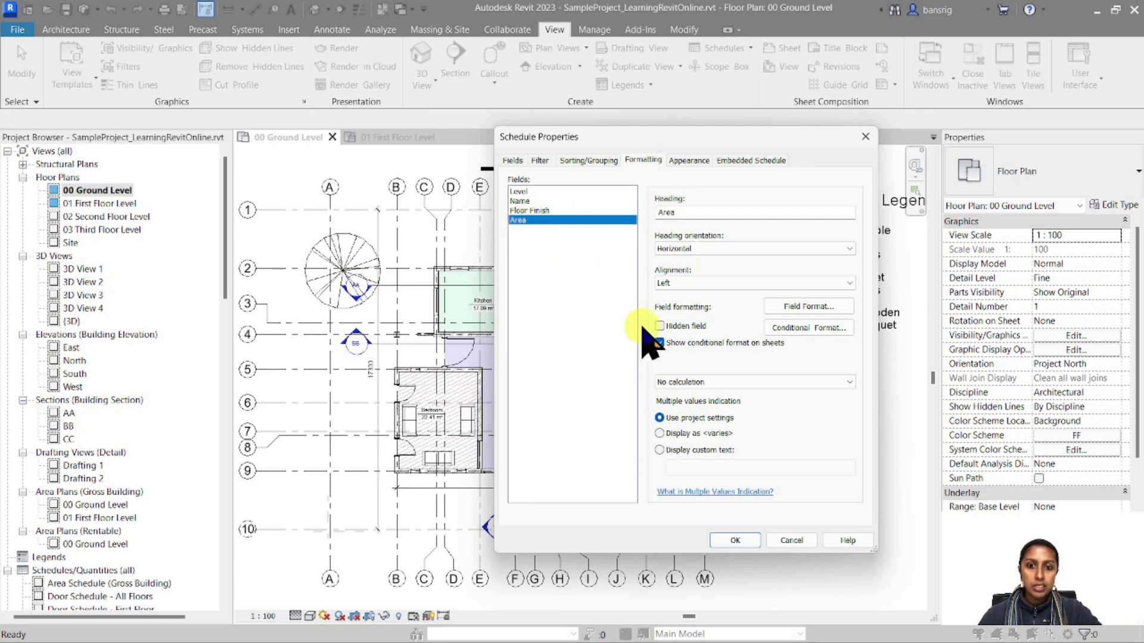
pyautogui.click(673, 382)
pyautogui.click(673, 398)
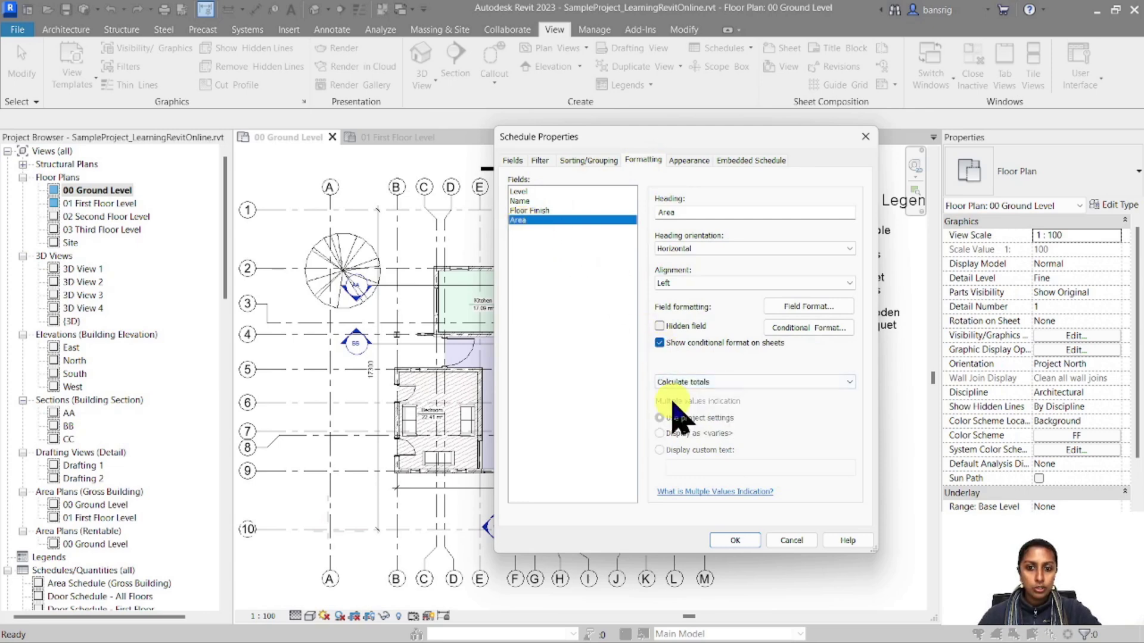
pyautogui.click(735, 541)
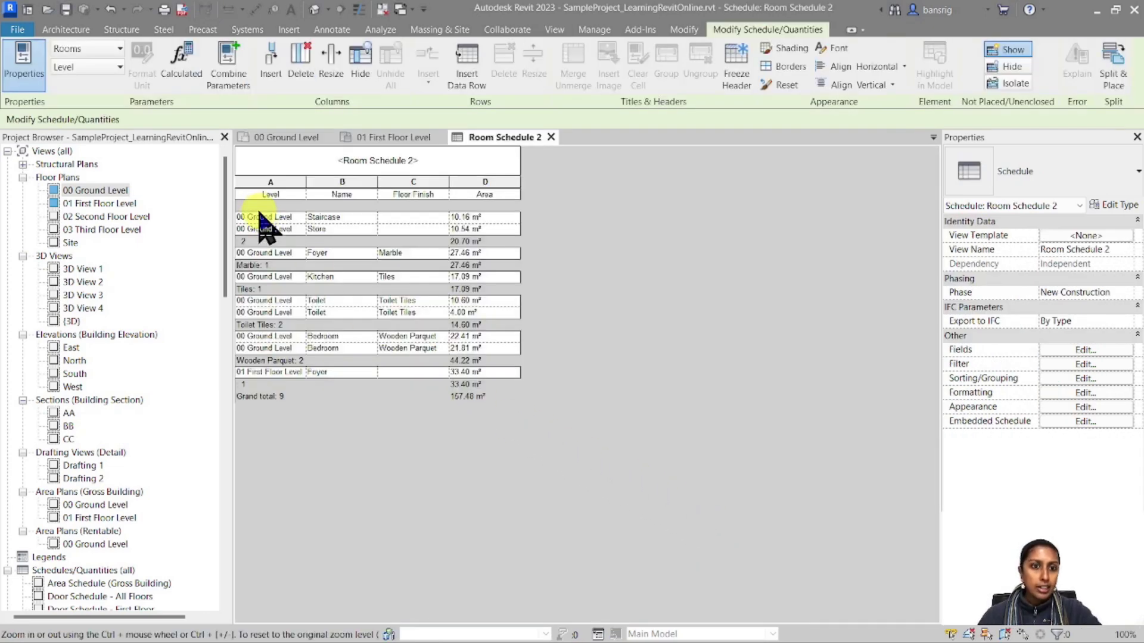
# - Set the Staircase floor finish to Granite and the Store floor finish to Tiles
pyautogui.click(407, 217)
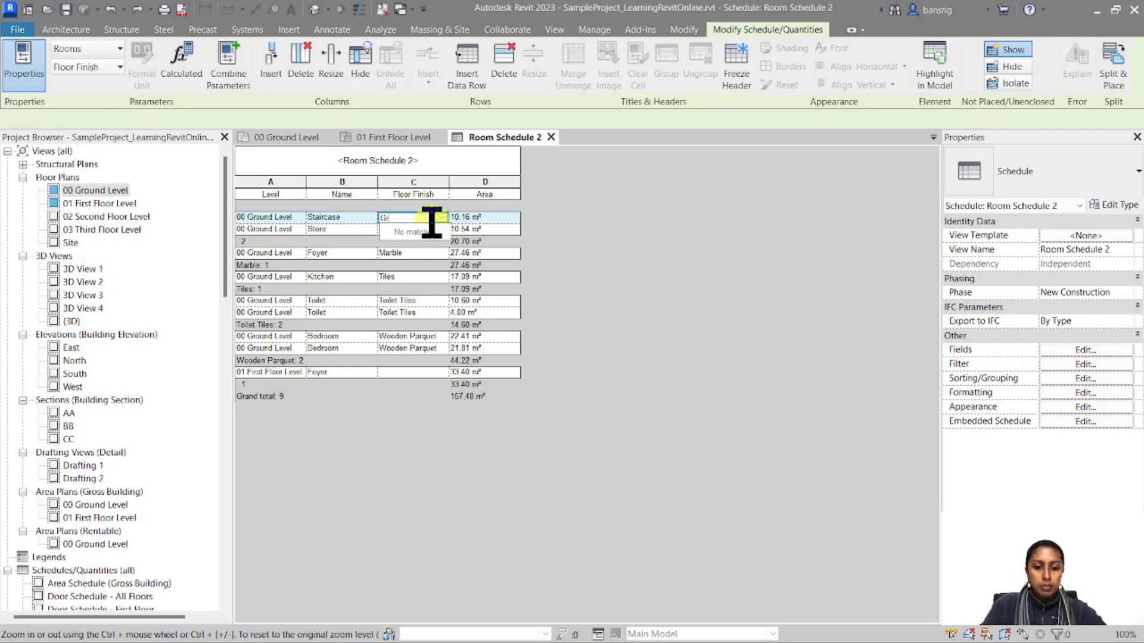
pyautogui.write('Granite')
pyautogui.press('Return')
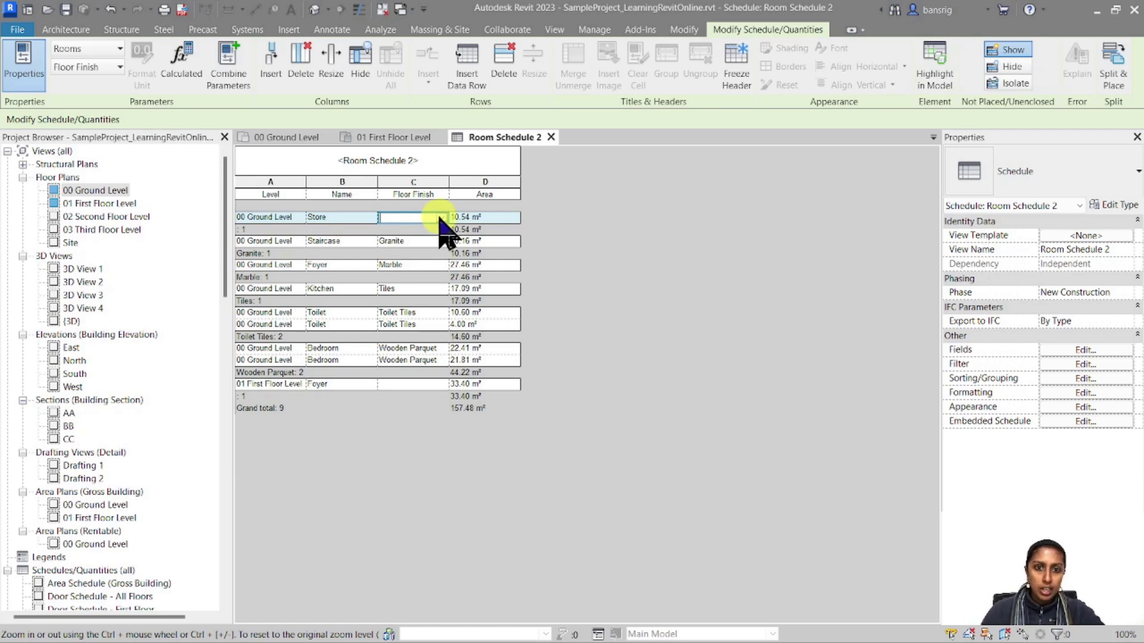
pyautogui.click(440, 218)
pyautogui.click(396, 255)
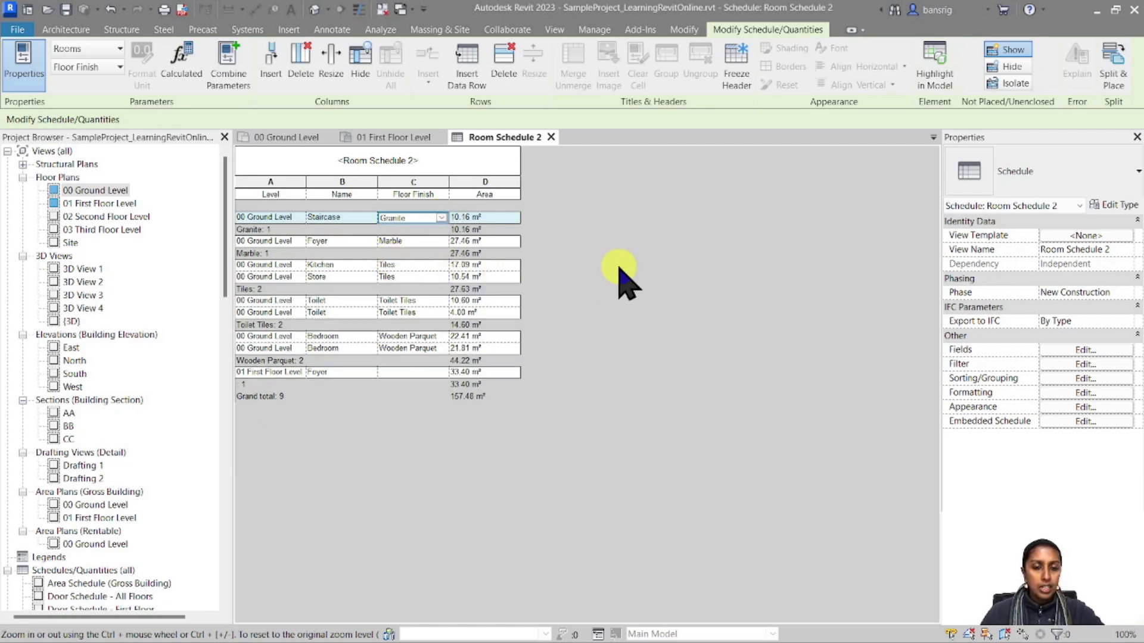
# - Check the updated legend on the ground floor plan, then return to Room Schedule 2
pyautogui.click(292, 138)
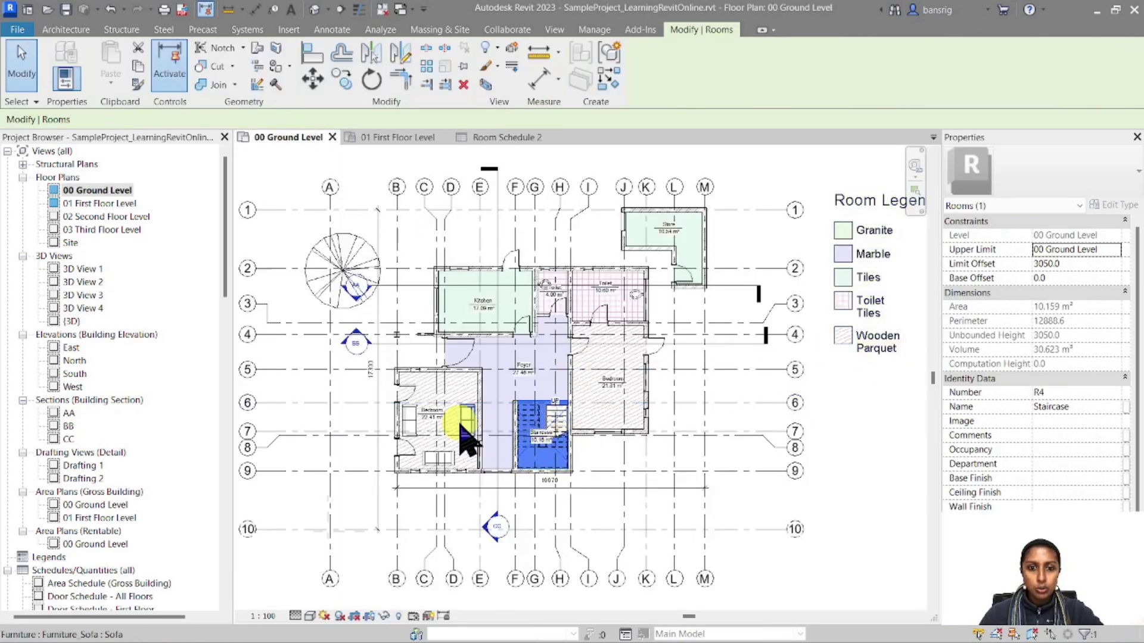
pyautogui.click(875, 349)
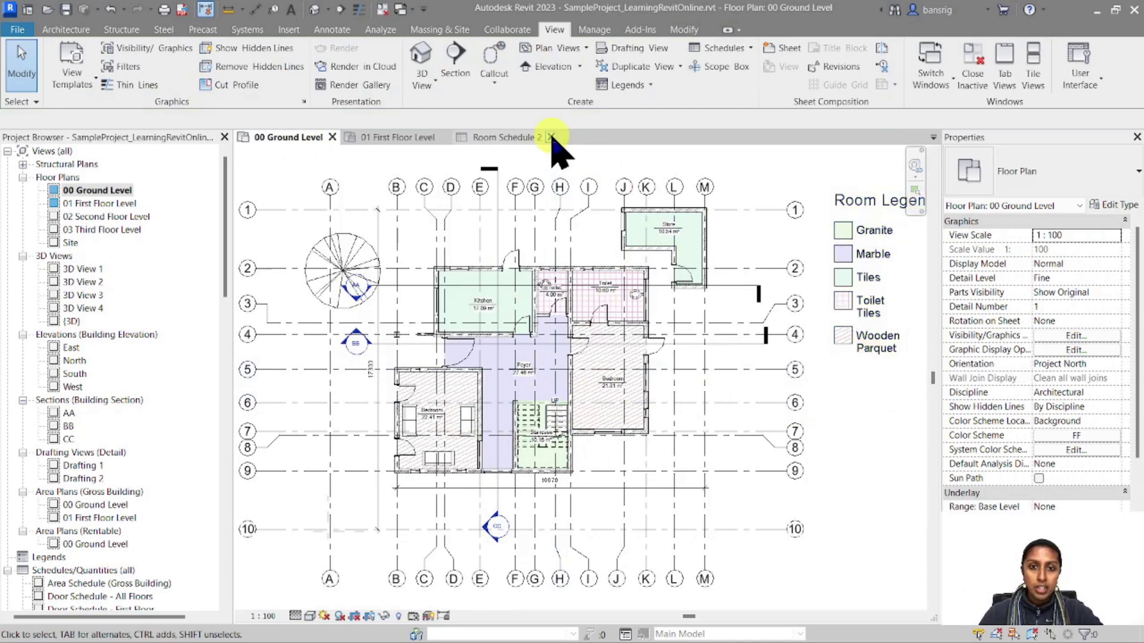
pyautogui.click(495, 137)
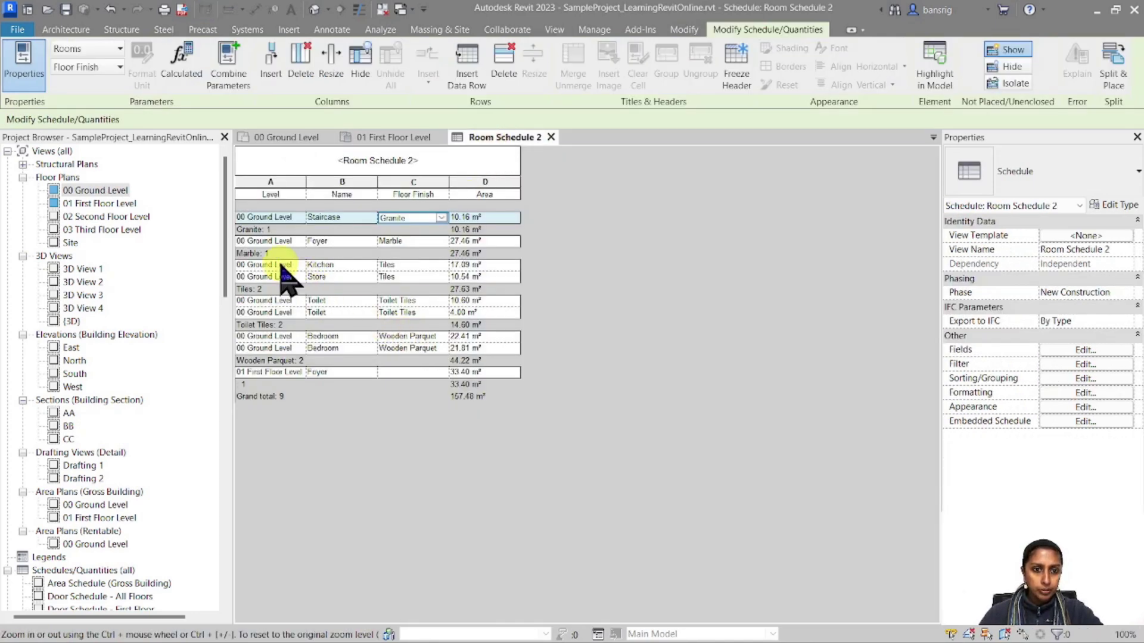